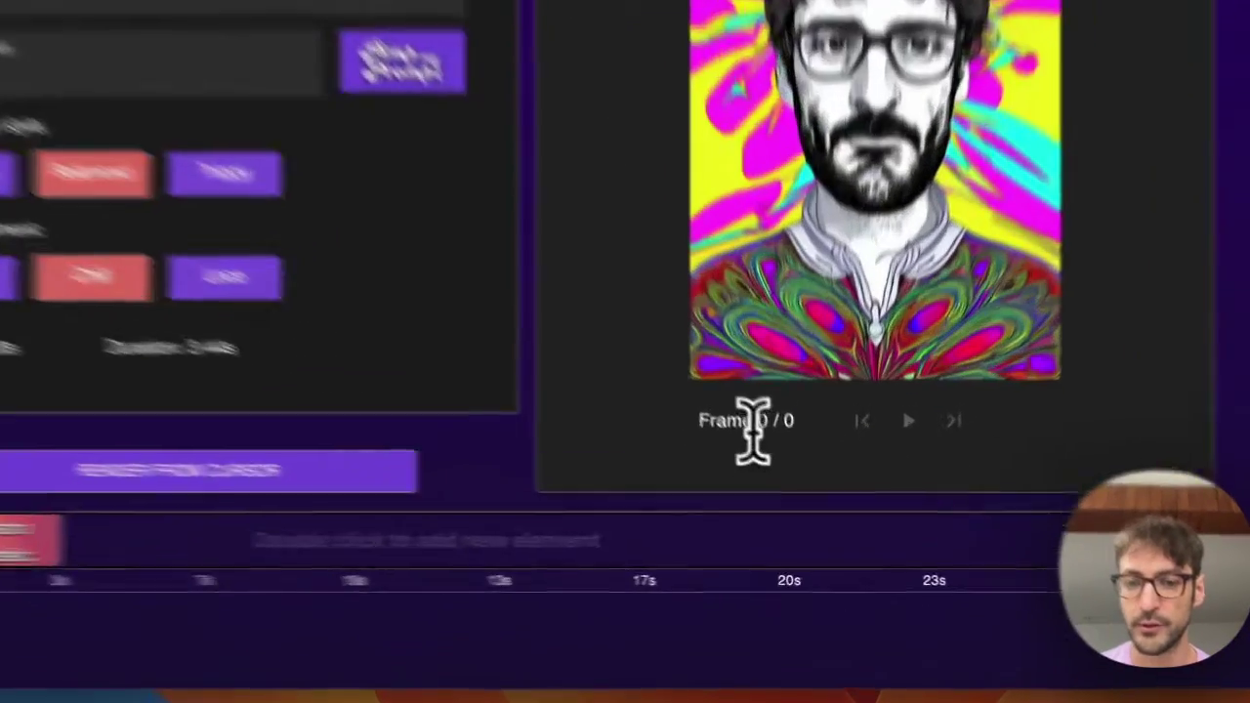
- Resize the psychedelic prompt clip, trying lengths of 3.18 s, 3.62 s and about 7 s
{"action": "left_click_drag", "start_coordinate": [784, 500], "coordinate": [807, 501]}
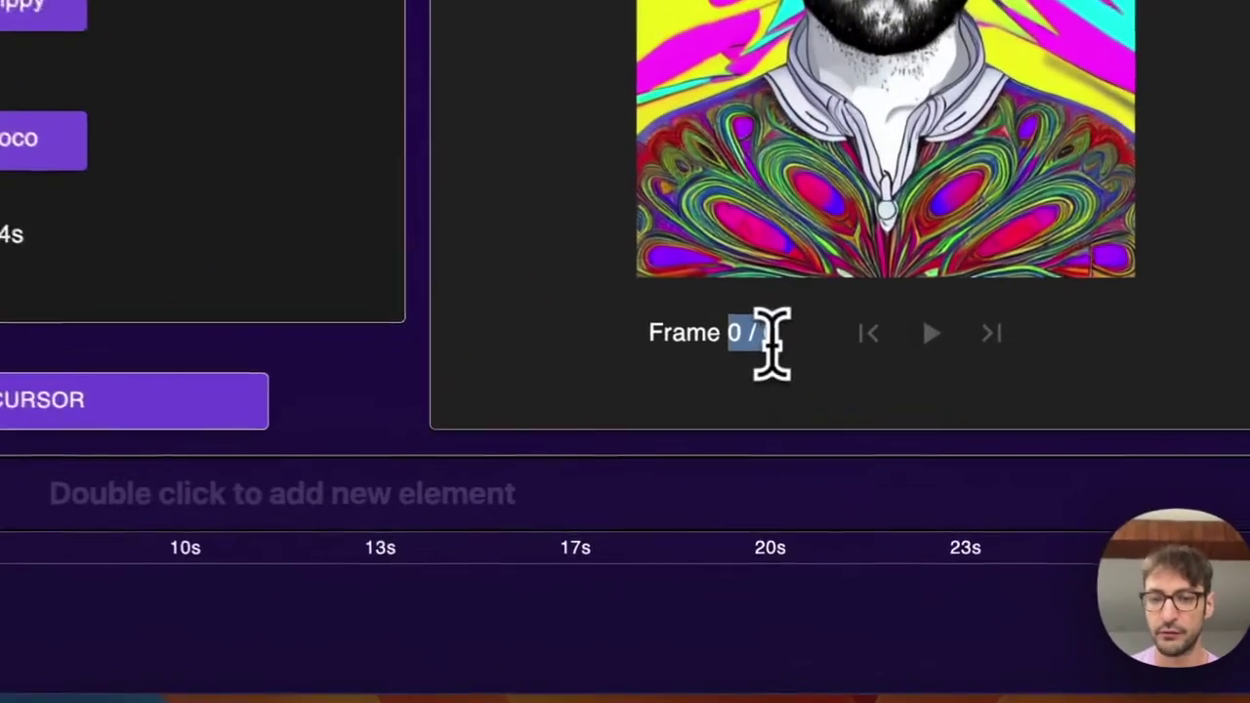
{"action": "left_click", "coordinate": [779, 344]}
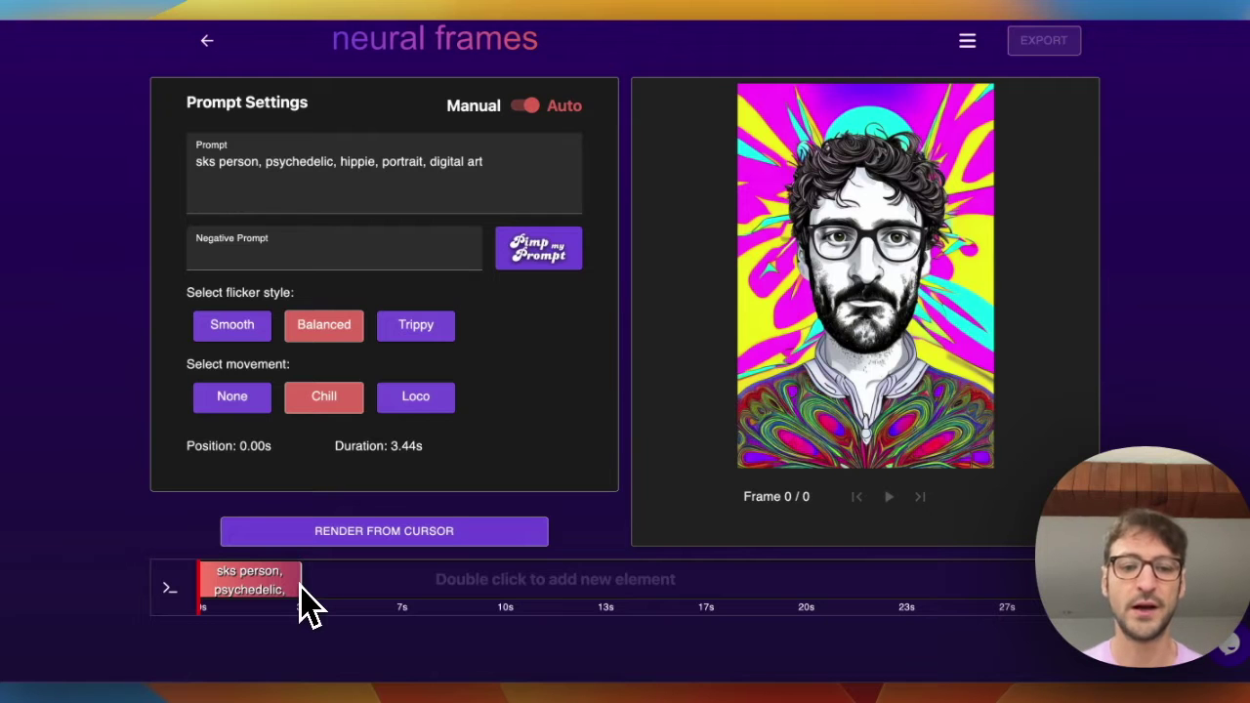
{"action": "mouse_move", "coordinate": [301, 598]}
{"action": "left_mouse_down"}
{"action": "mouse_move", "coordinate": [207, 598]}
{"action": "mouse_move", "coordinate": [313, 594]}
{"action": "mouse_move", "coordinate": [337, 576]}
{"action": "mouse_move", "coordinate": [297, 575]}
{"action": "left_mouse_up"}
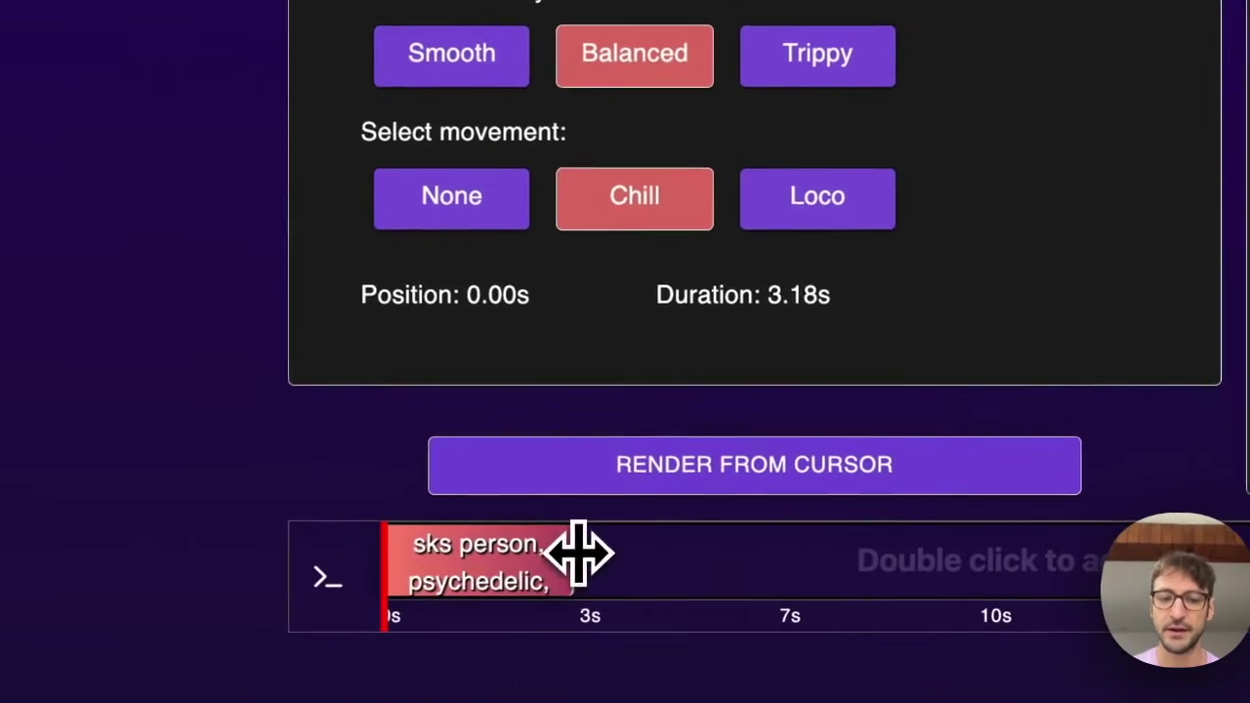
{"action": "mouse_move", "coordinate": [579, 552]}
{"action": "left_mouse_down"}
{"action": "mouse_move", "coordinate": [614, 552]}
{"action": "mouse_move", "coordinate": [576, 567]}
{"action": "mouse_move", "coordinate": [603, 554]}
{"action": "left_mouse_up"}
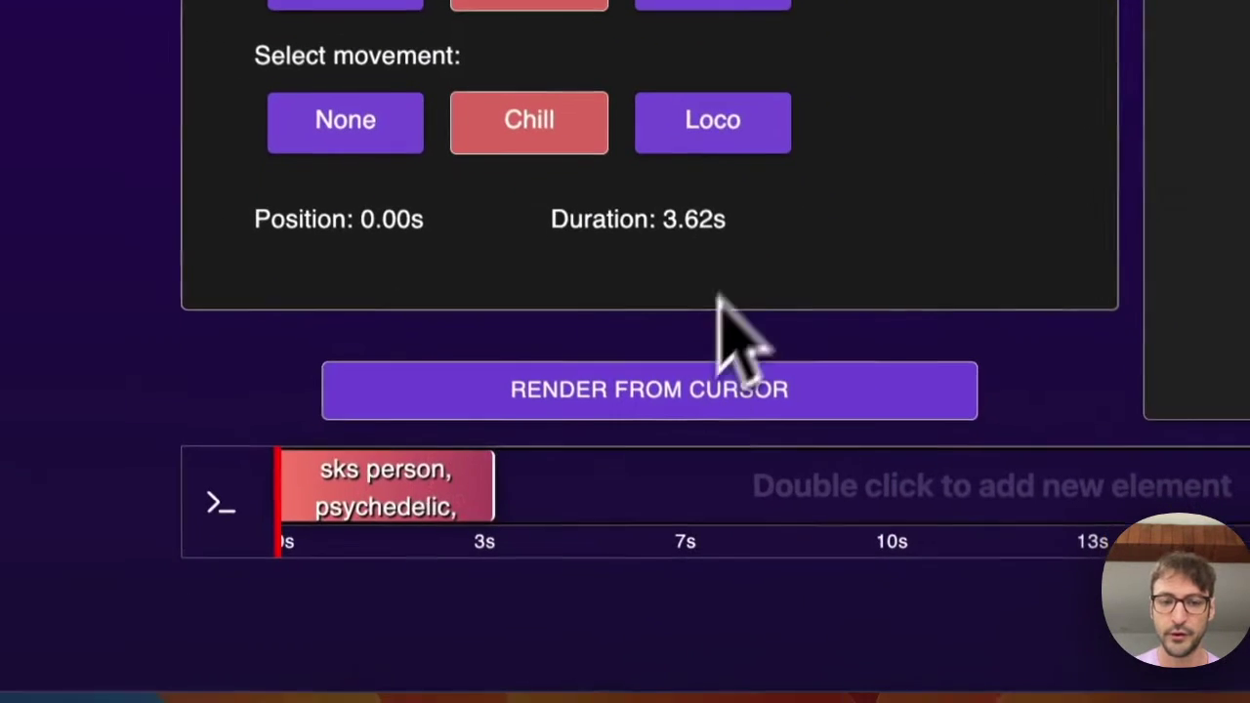
{"action": "left_click_drag", "start_coordinate": [500, 484], "coordinate": [470, 479]}
- Add a second prompt clip at about 6 s, then delete it along with its fade
{"action": "double_click", "coordinate": [681, 466]}
{"action": "mouse_move", "coordinate": [681, 467]}
{"action": "left_mouse_down"}
{"action": "mouse_move", "coordinate": [899, 475]}
{"action": "mouse_move", "coordinate": [606, 480]}
{"action": "mouse_move", "coordinate": [691, 480]}
{"action": "left_mouse_up"}
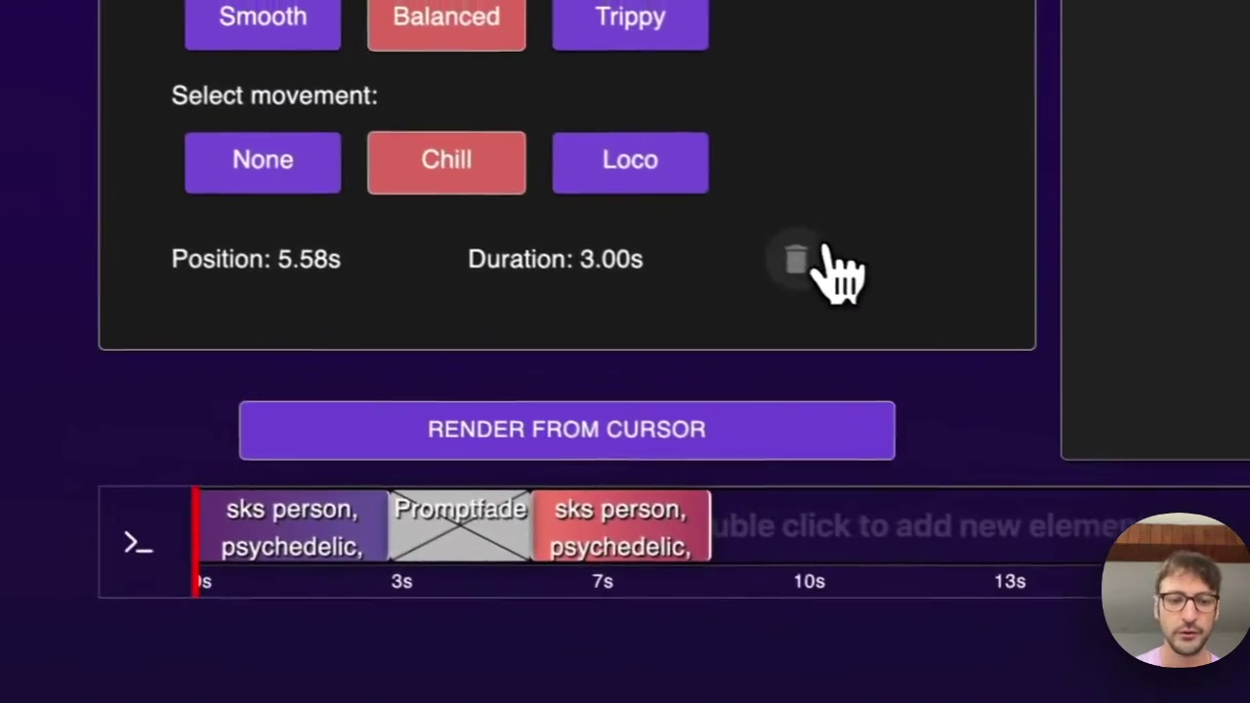
{"action": "left_click", "coordinate": [875, 209]}
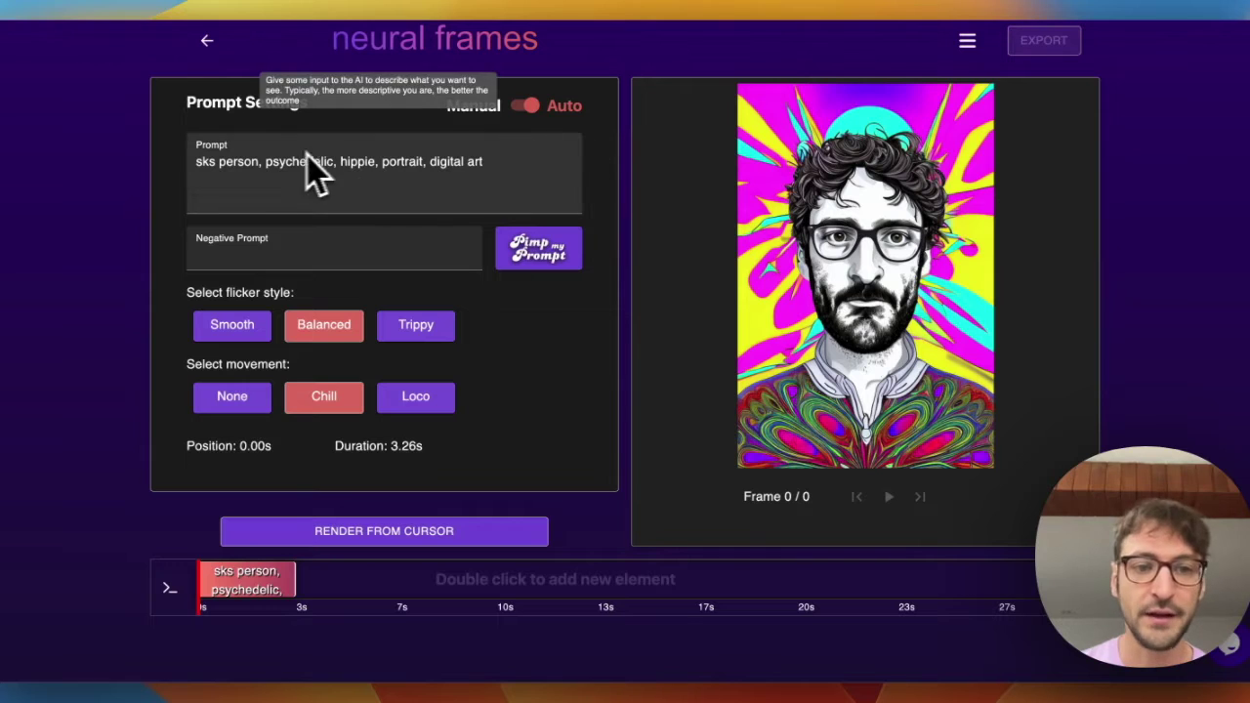
{"action": "mouse_move", "coordinate": [275, 235]}
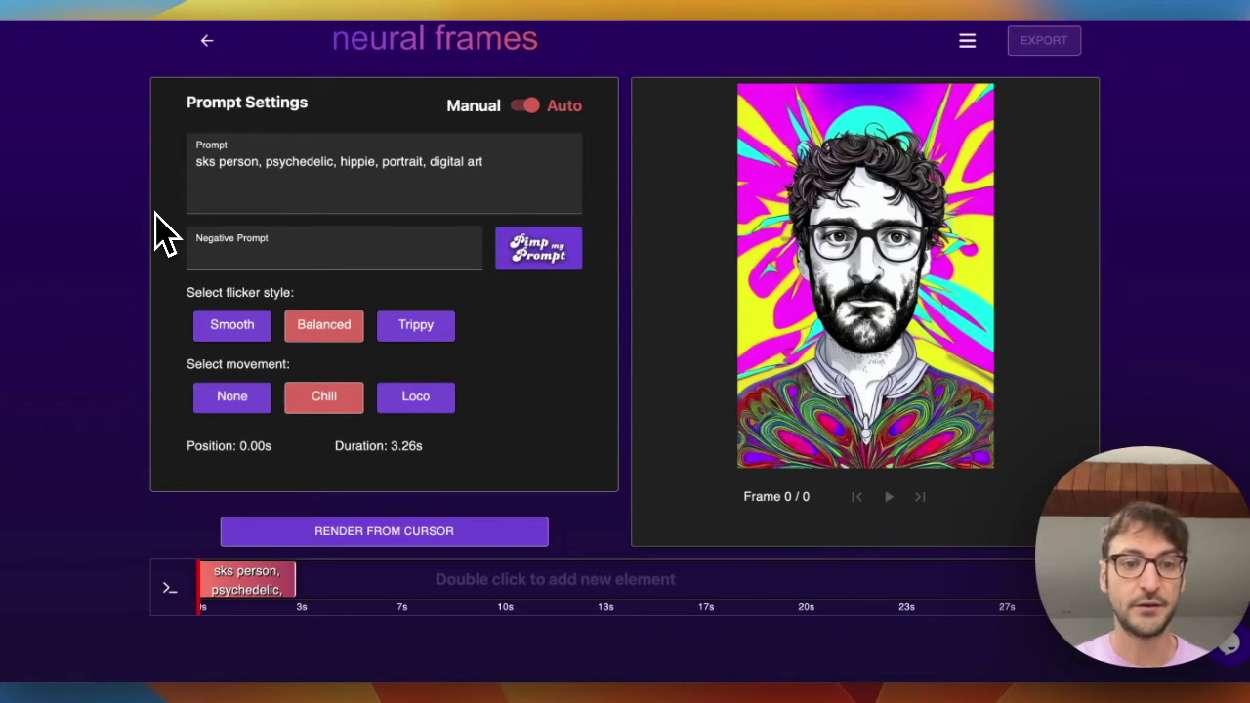
{"action": "mouse_move", "coordinate": [208, 200]}
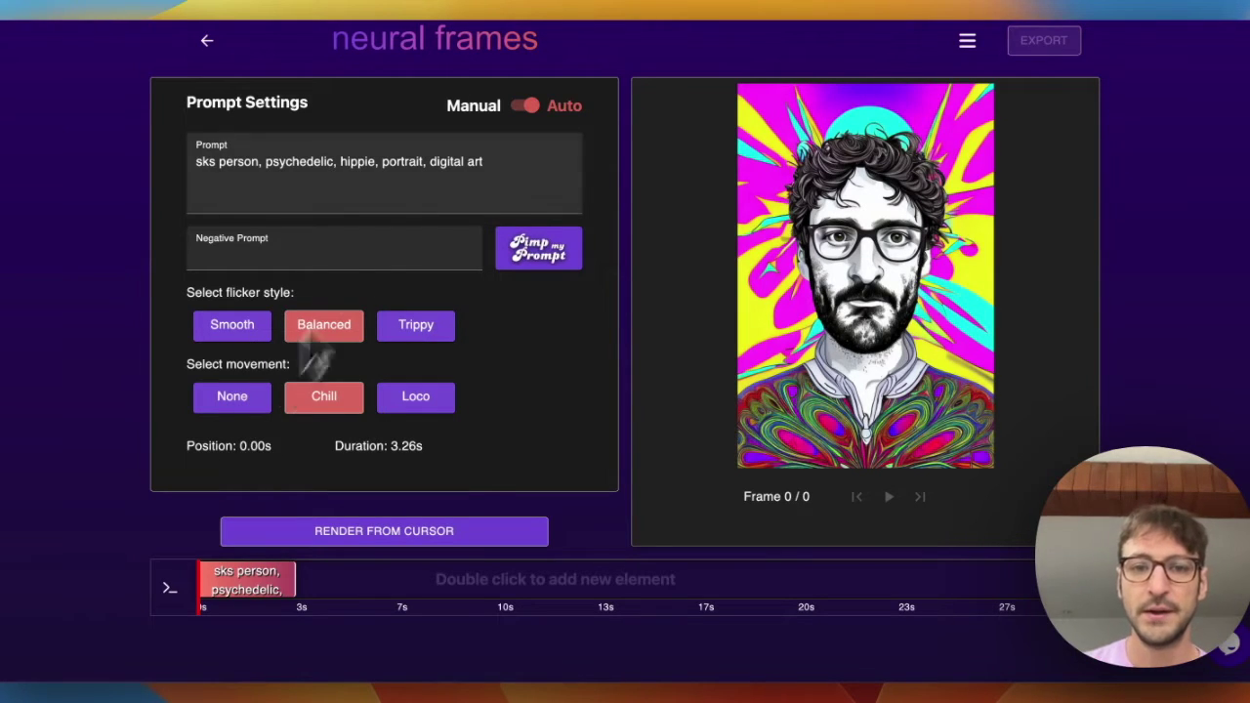
{"action": "mouse_move", "coordinate": [542, 152]}
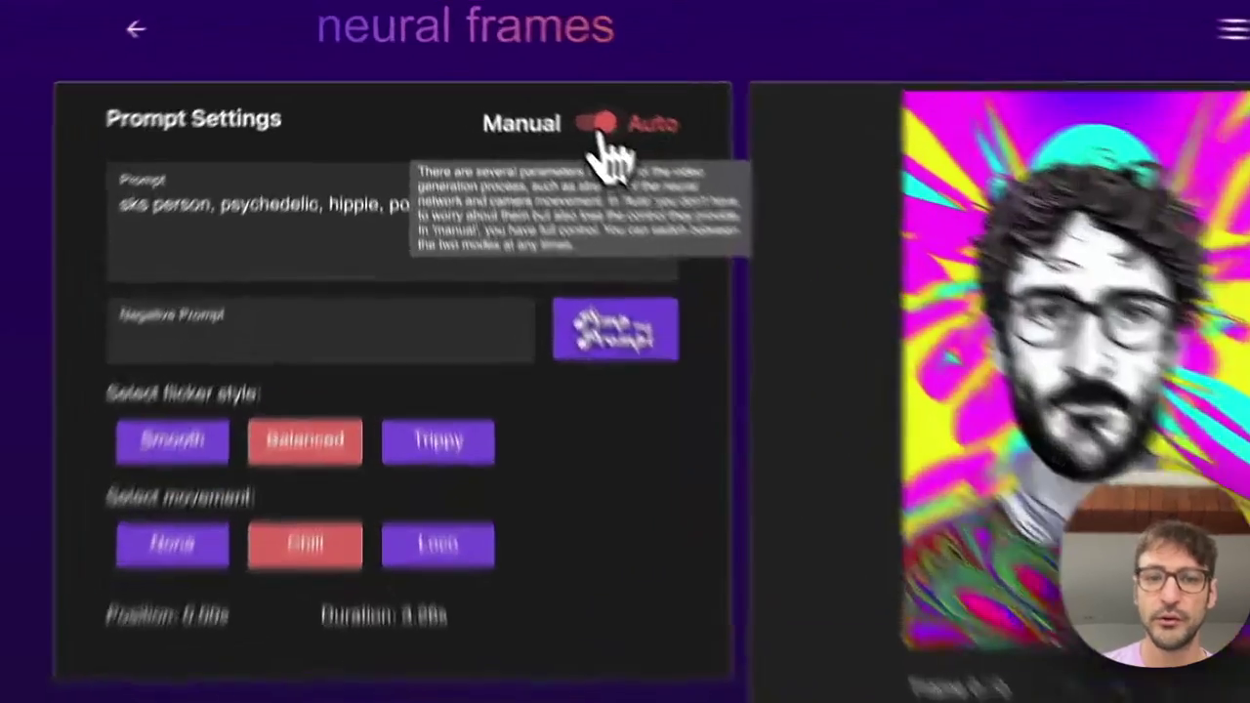
- Check the Manual motion parameters, return to Auto, and set the clip's movement to None
{"action": "left_click", "coordinate": [530, 107]}
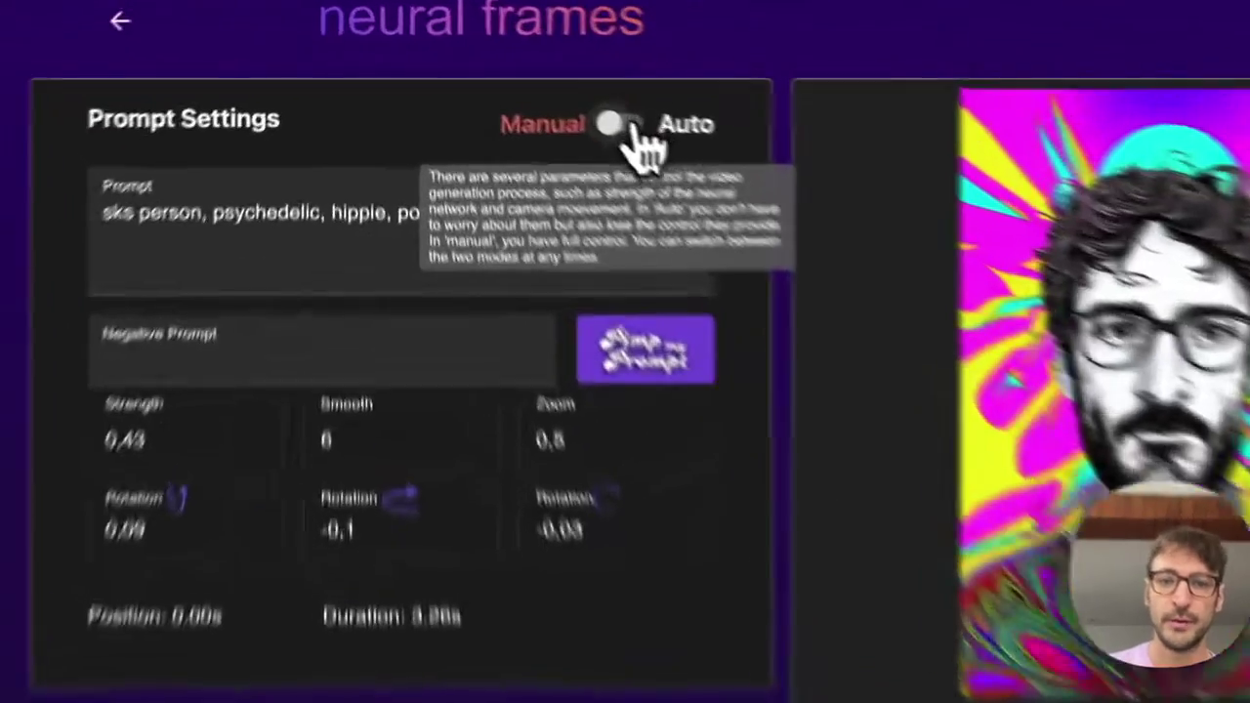
{"action": "left_click", "coordinate": [623, 125]}
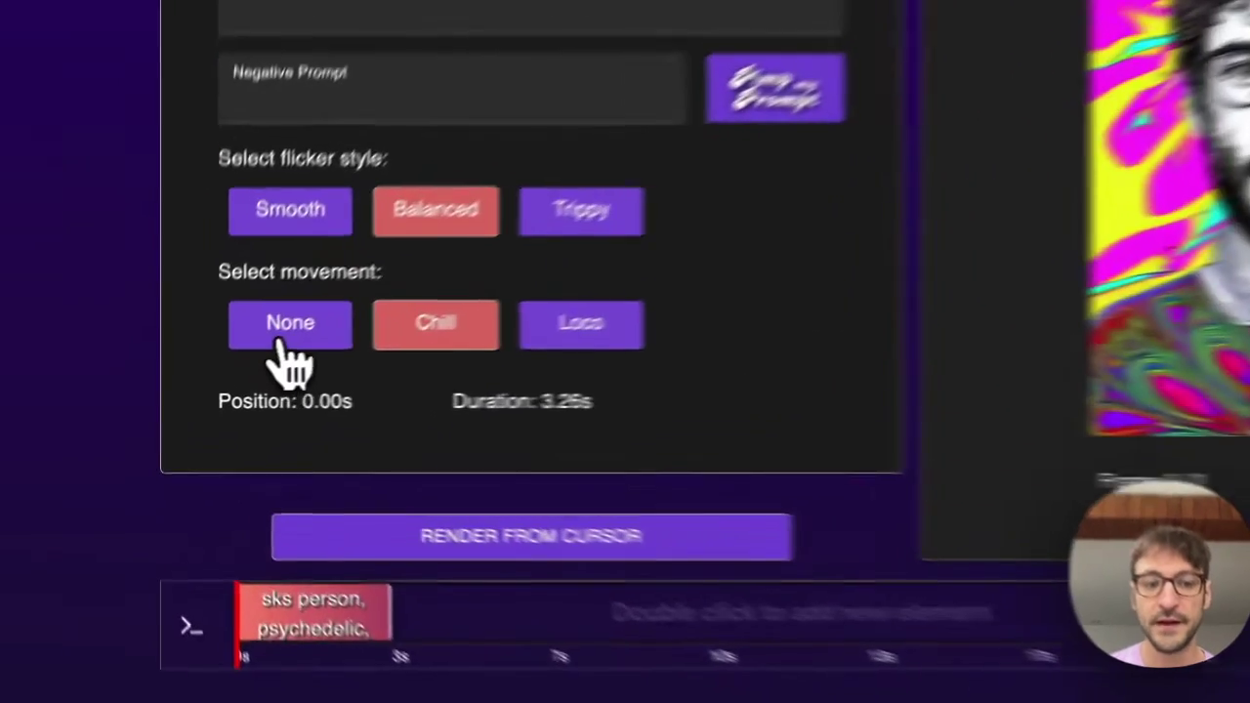
{"action": "left_click", "coordinate": [234, 402]}
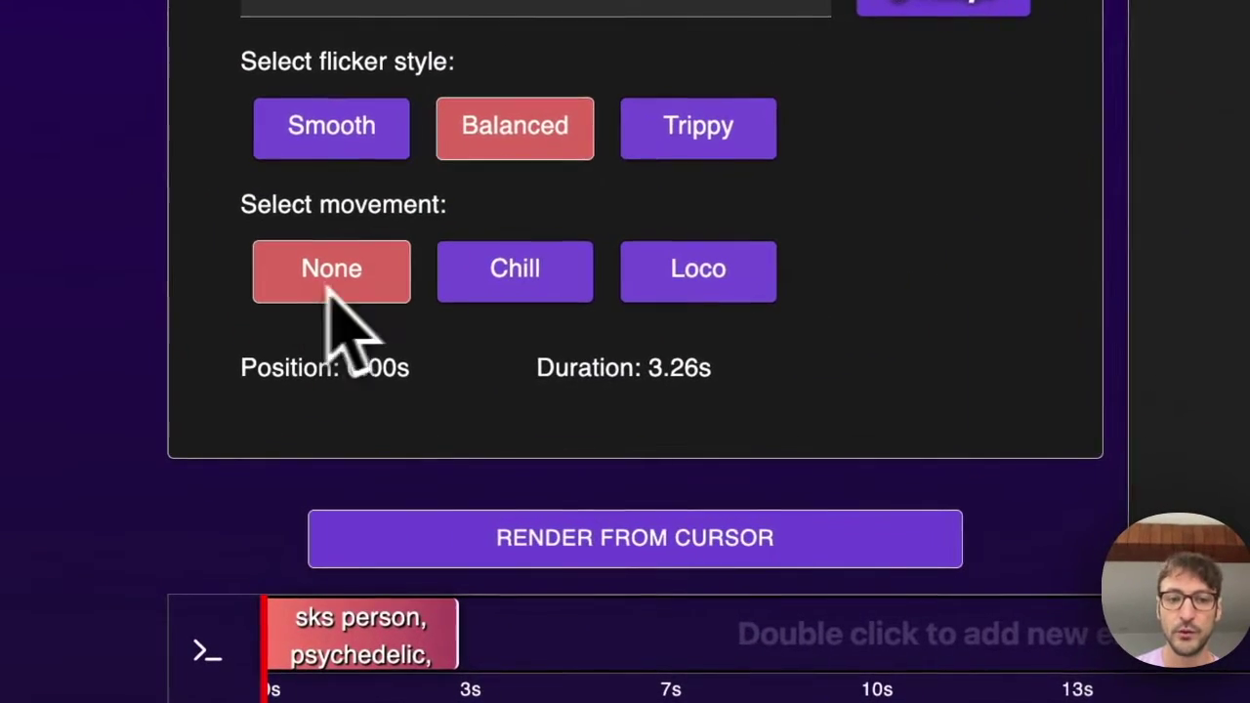
- Render 53 frames from the cursor, stop the render, and play the preview from the first frame
{"action": "left_click", "coordinate": [594, 562]}
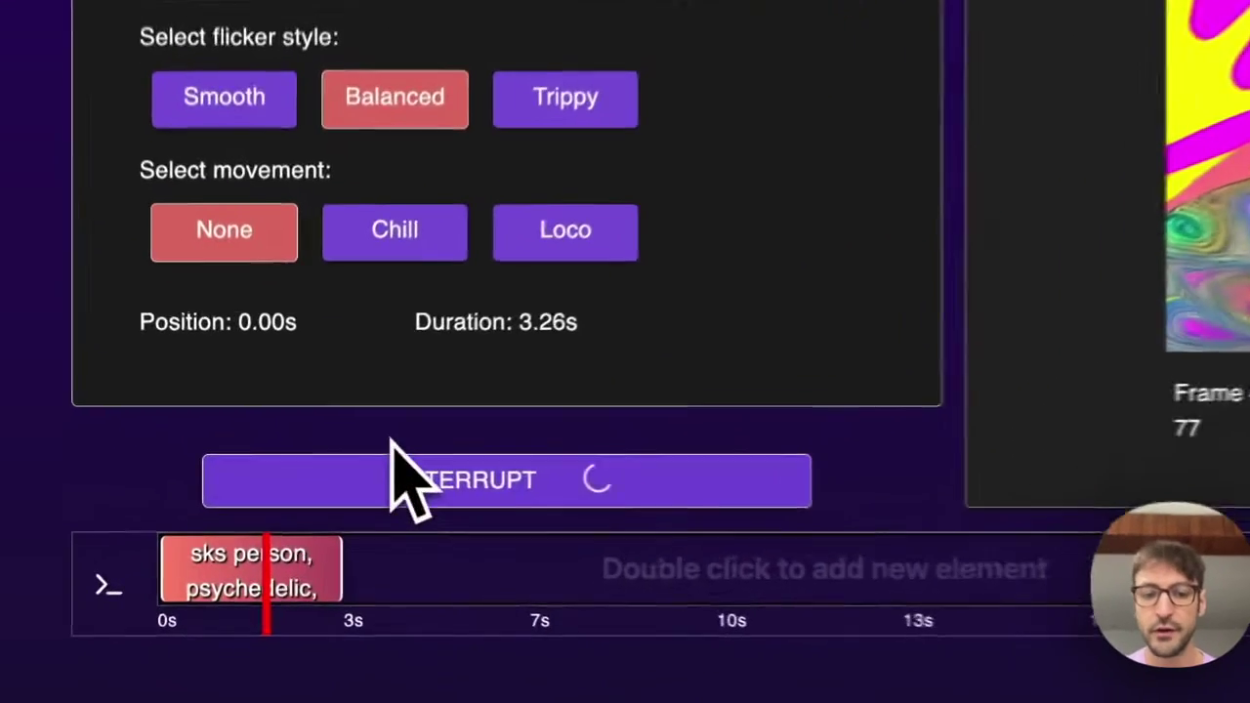
{"action": "left_click", "coordinate": [436, 477]}
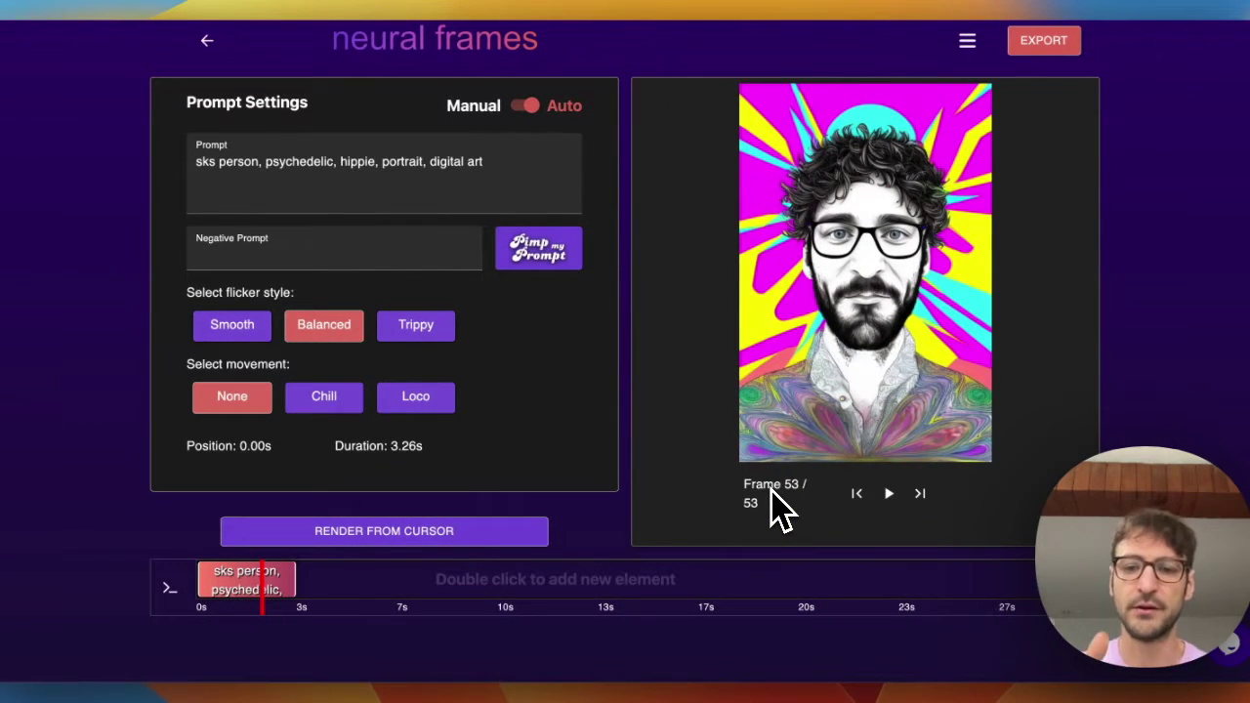
{"action": "left_click", "coordinate": [857, 493]}
{"action": "left_click", "coordinate": [637, 305]}
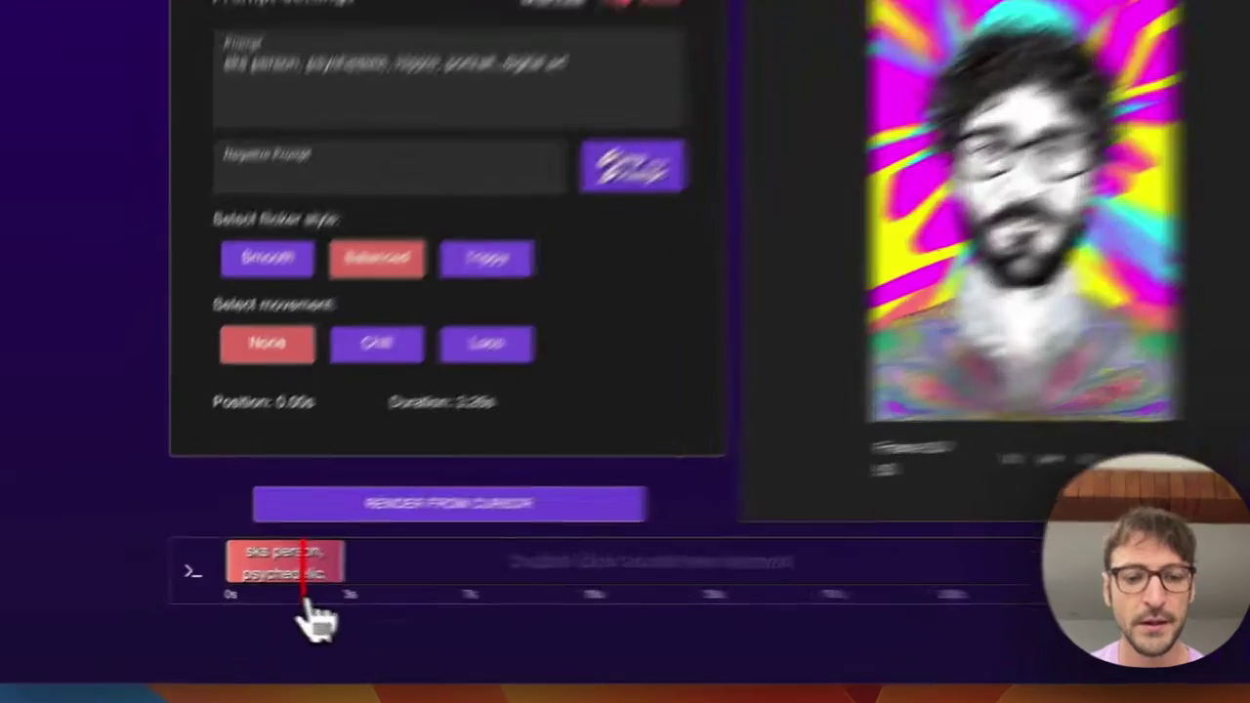
{"action": "left_click", "coordinate": [242, 606]}
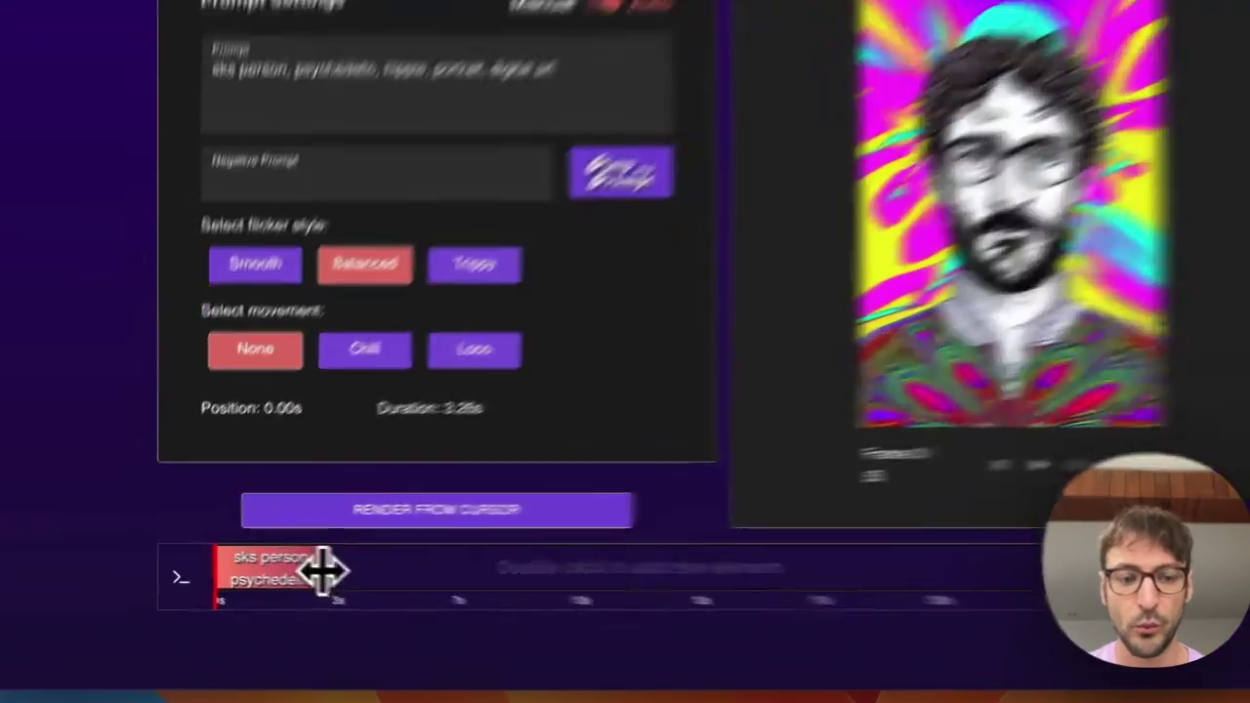
- Trim the first clip to 2.99 s and add a new prompt clip at about 4.7 s
{"action": "left_click_drag", "start_coordinate": [289, 582], "coordinate": [284, 582]}
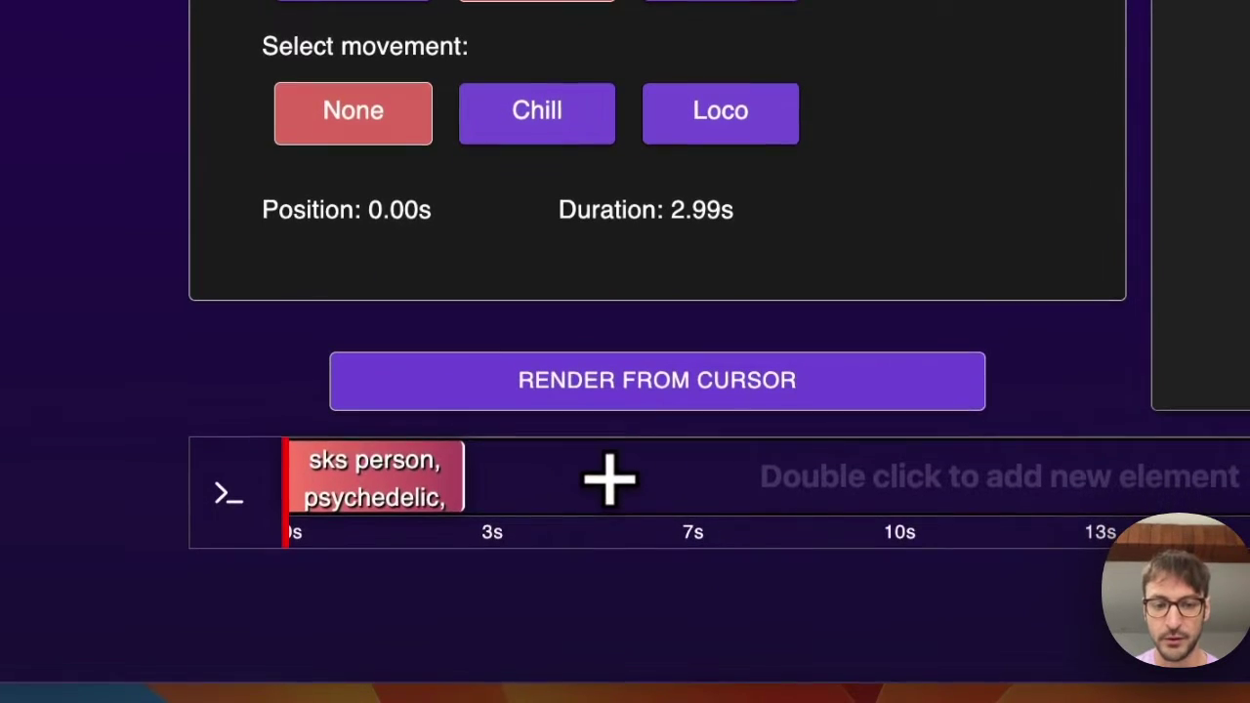
{"action": "double_click", "coordinate": [608, 479]}
{"action": "left_click_drag", "start_coordinate": [684, 488], "coordinate": [647, 492]}
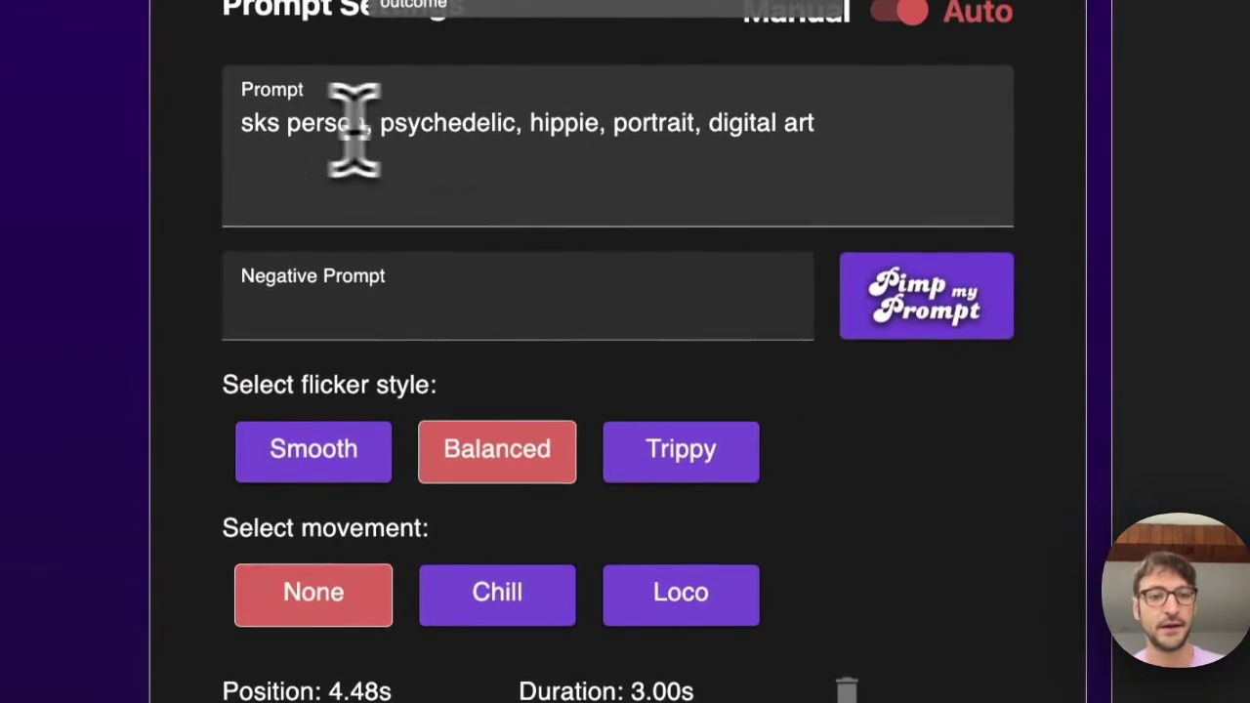
- Change the new clip's prompt to 'sks person laughing, funny, psychedelic, hippie, portrait, digital art'
{"action": "left_click", "coordinate": [354, 130]}
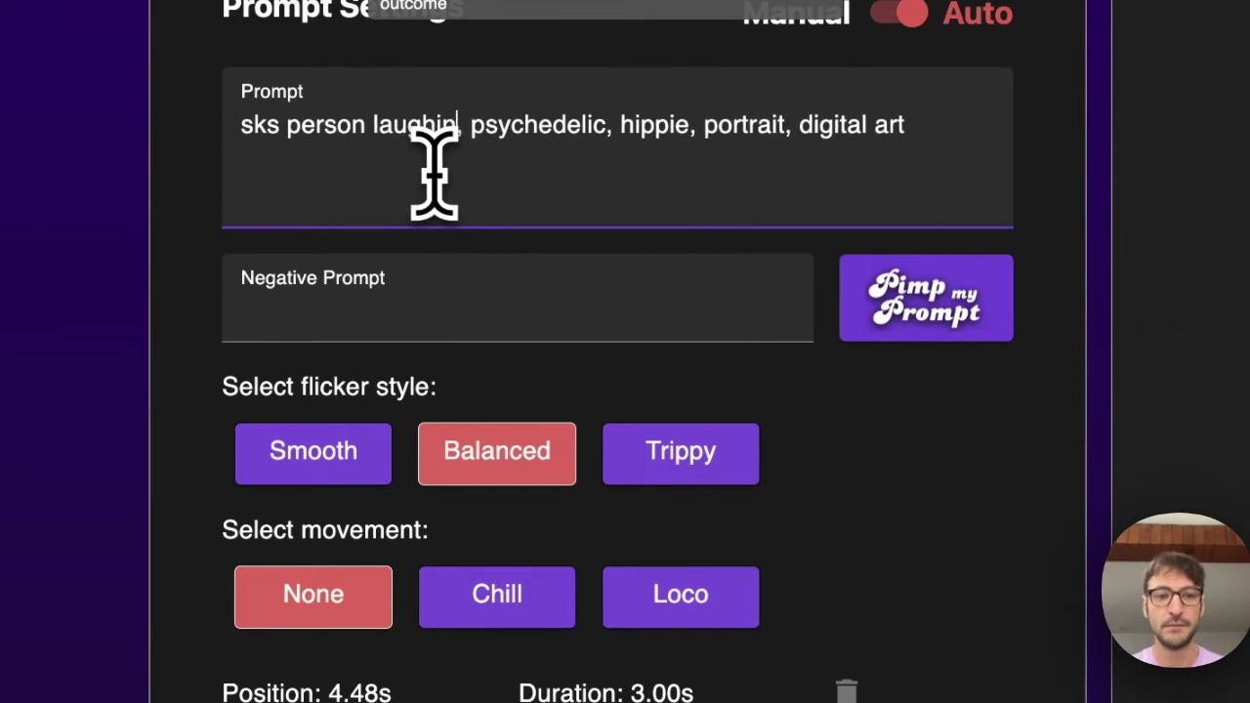
{"action": "type", "text": "gfunny,"}
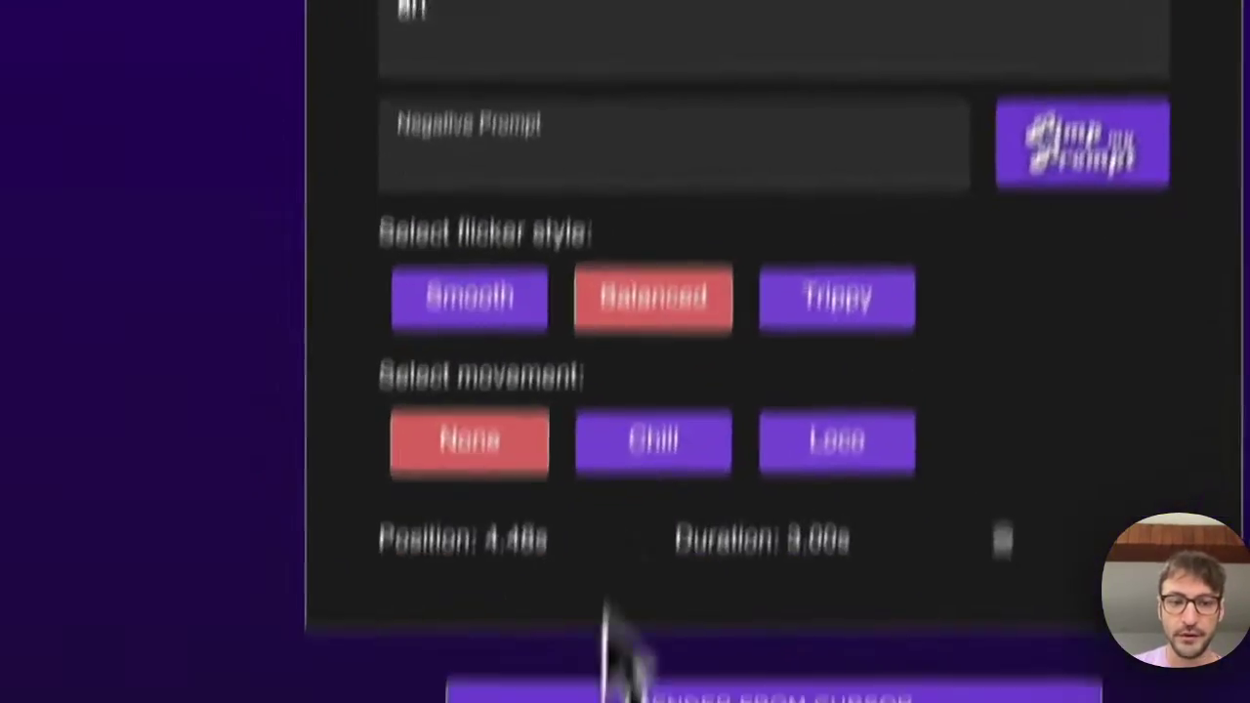
{"action": "left_click", "coordinate": [524, 606]}
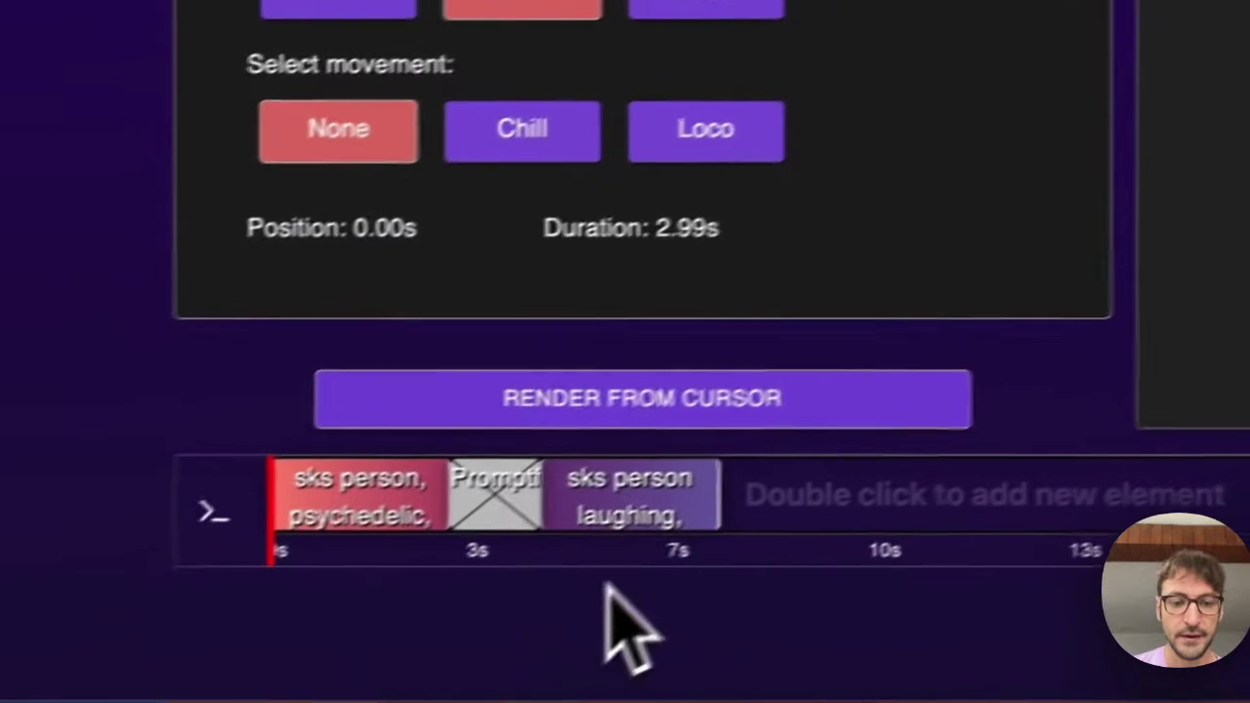
{"action": "left_click", "coordinate": [653, 516]}
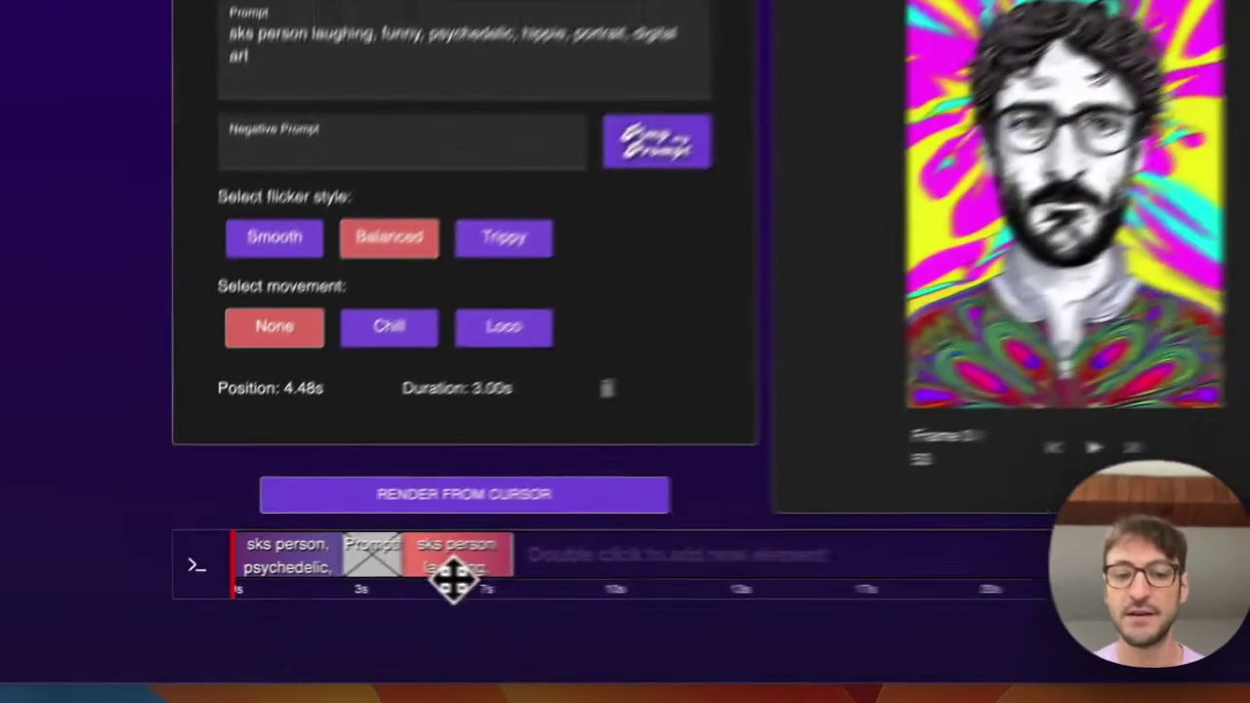
- Reposition the laughing clip near 3 s and switch it to Manual motion
{"action": "left_click_drag", "start_coordinate": [666, 502], "coordinate": [814, 496]}
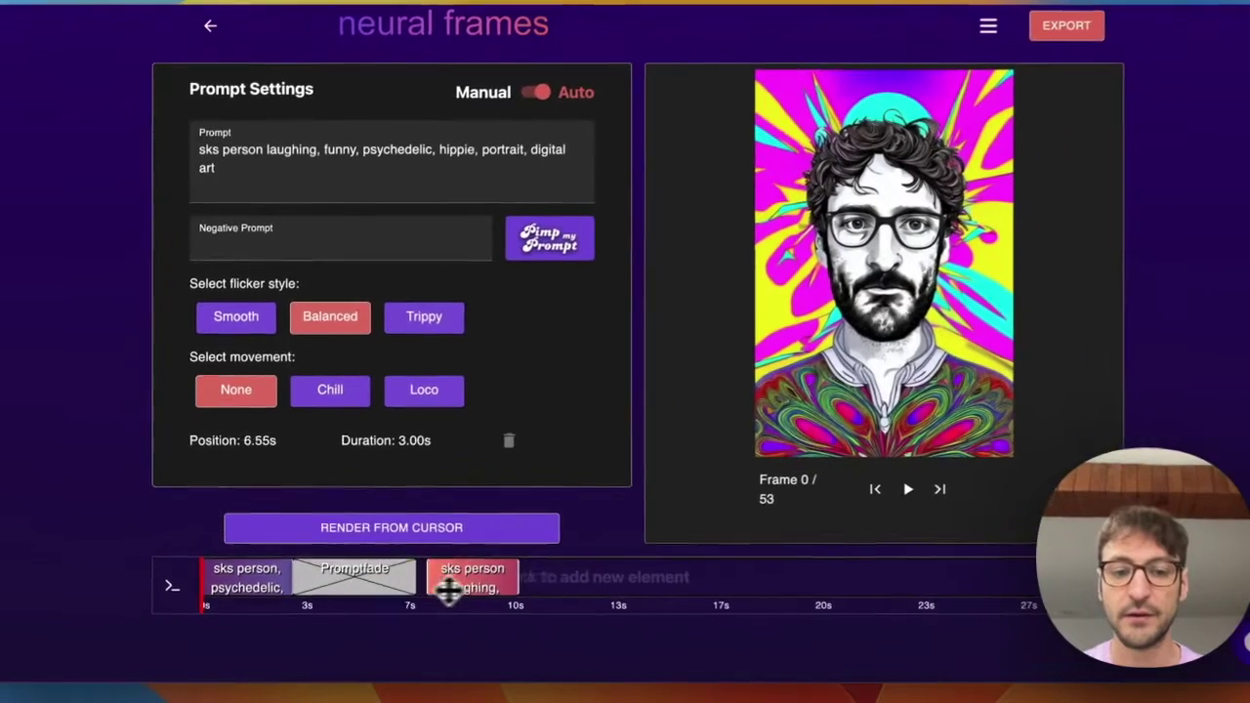
{"action": "left_click_drag", "start_coordinate": [447, 587], "coordinate": [404, 599]}
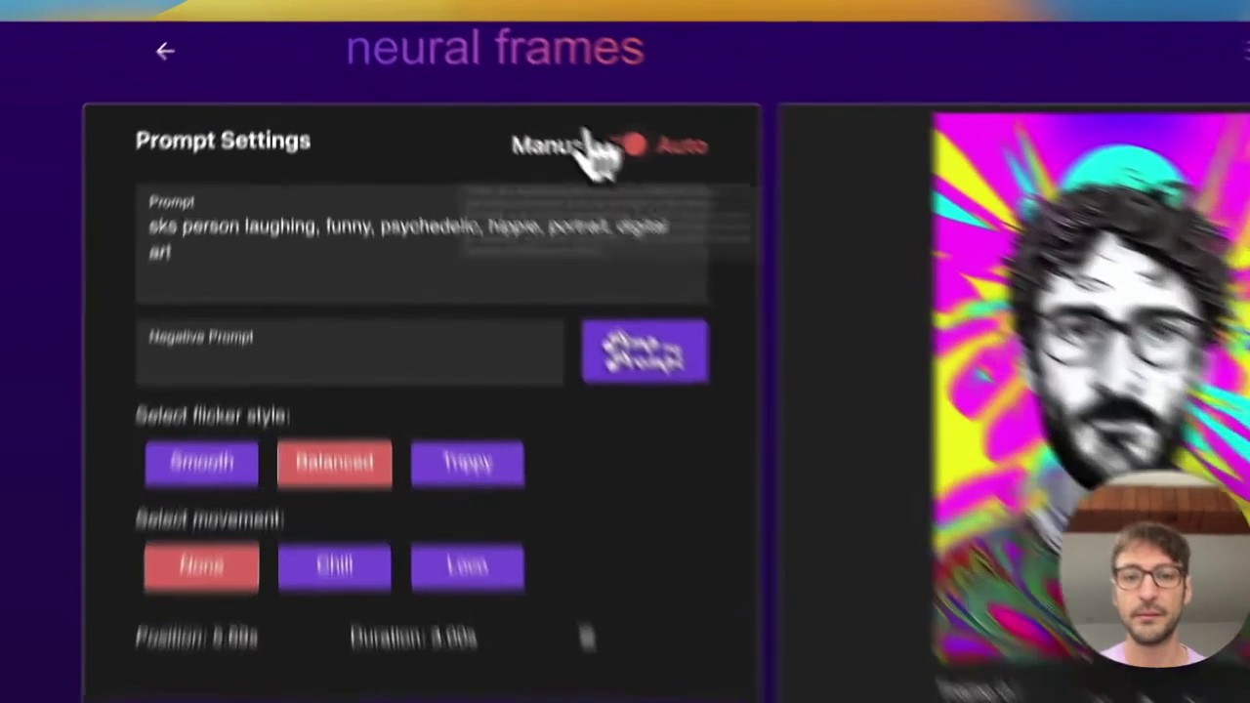
{"action": "left_click", "coordinate": [519, 105]}
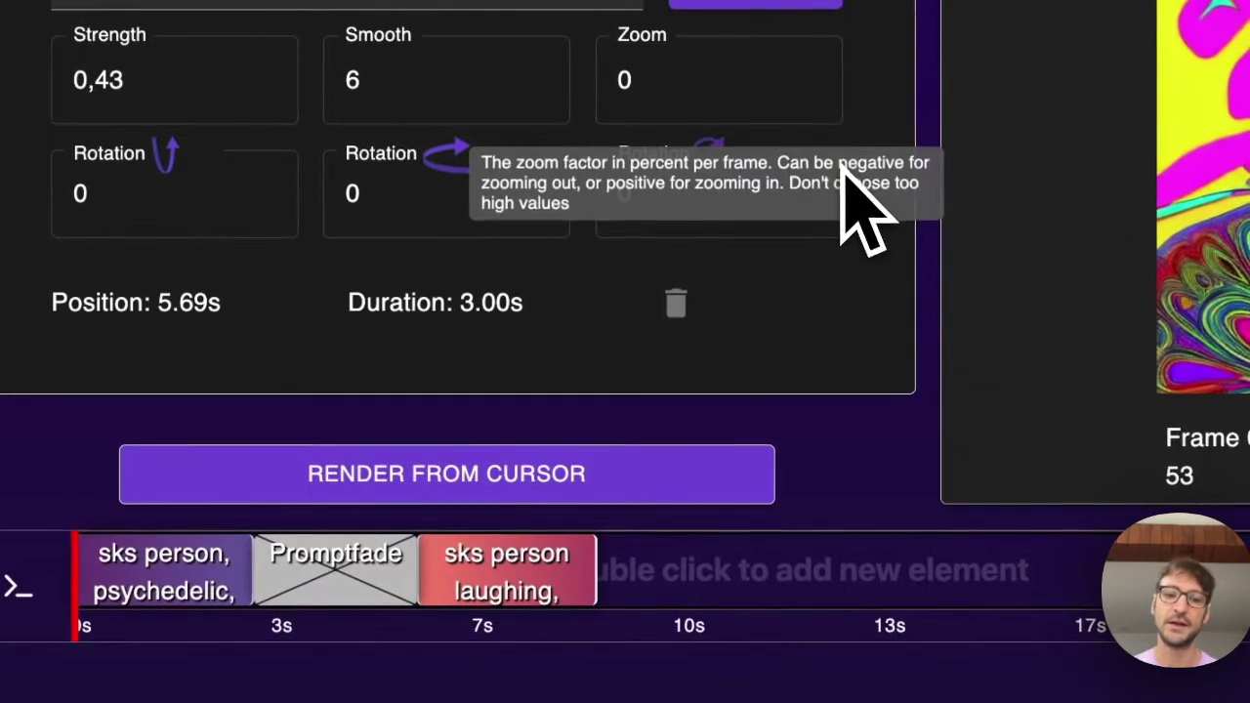
- Move the laughing clip to start at 3.84 s and shorten it to 2.34 s
{"action": "left_click_drag", "start_coordinate": [557, 586], "coordinate": [521, 586]}
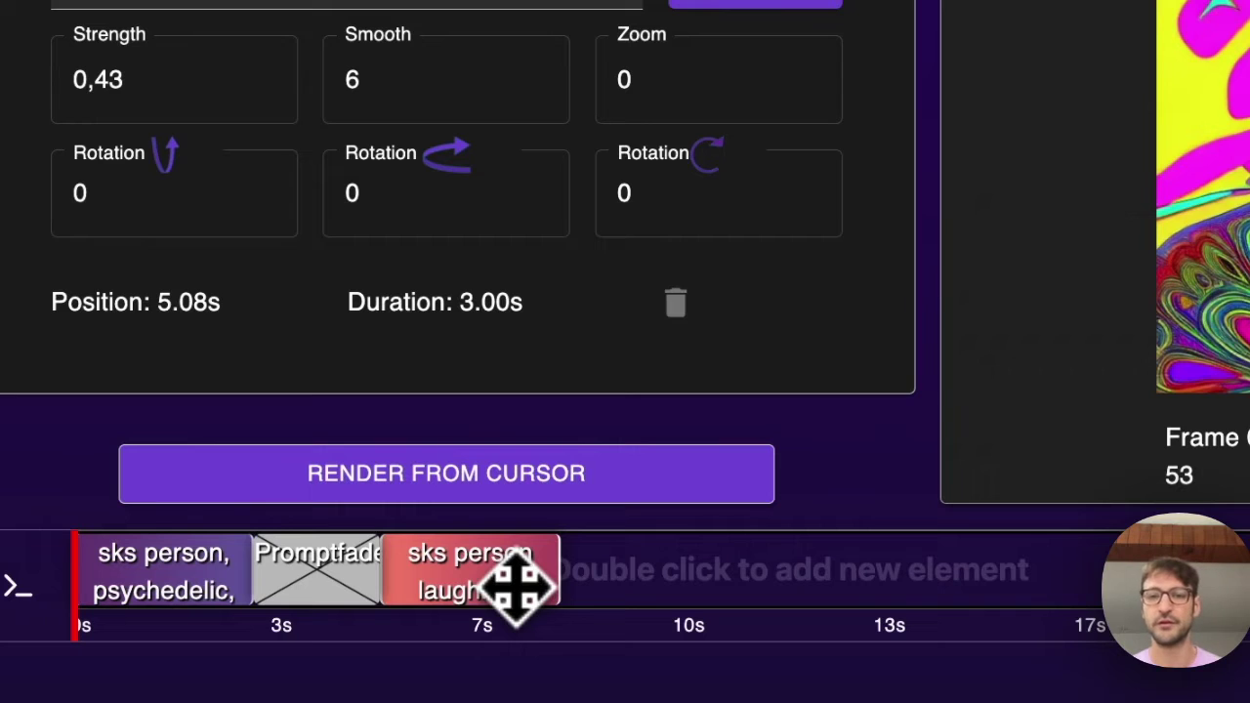
{"action": "left_click_drag", "start_coordinate": [520, 586], "coordinate": [380, 564]}
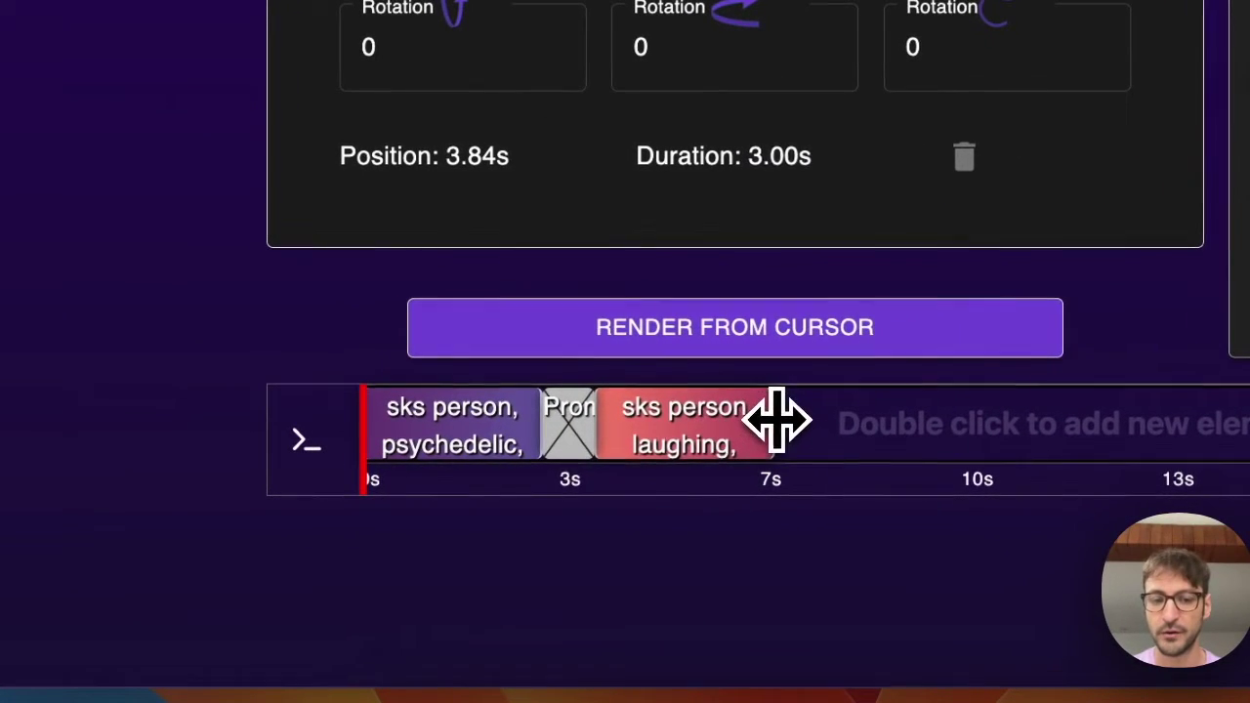
{"action": "left_click_drag", "start_coordinate": [777, 420], "coordinate": [735, 420]}
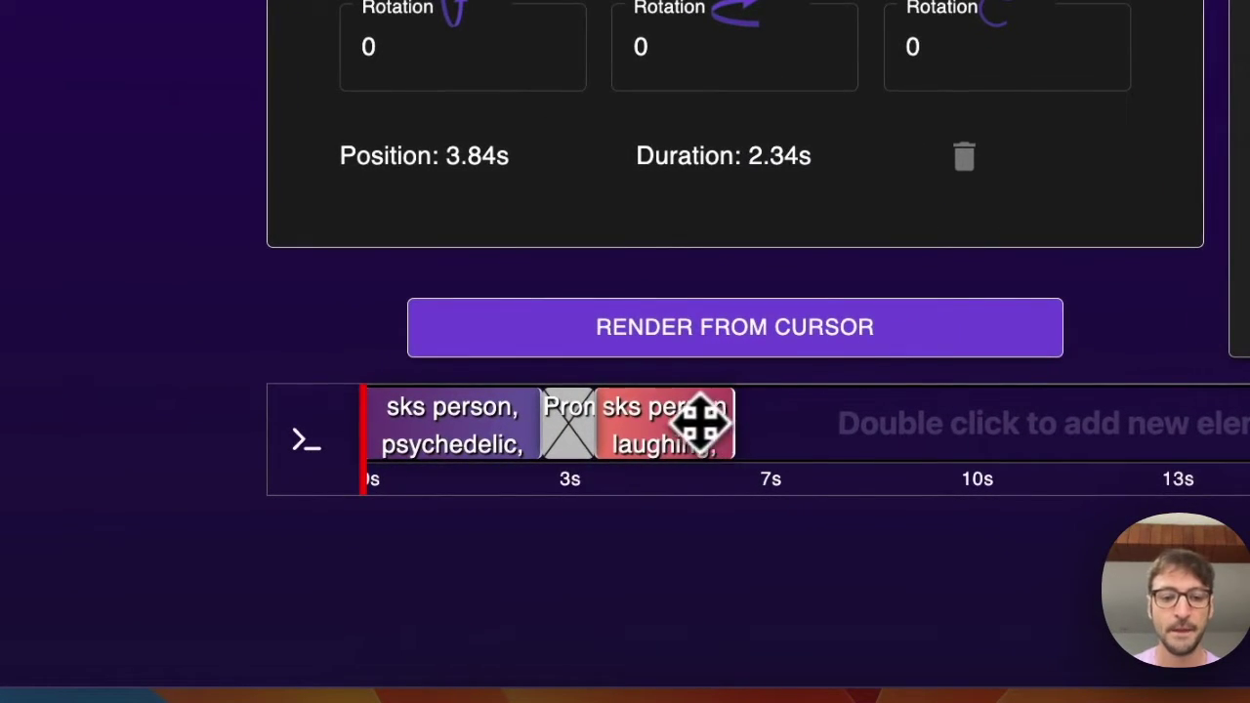
{"action": "left_click", "coordinate": [470, 430]}
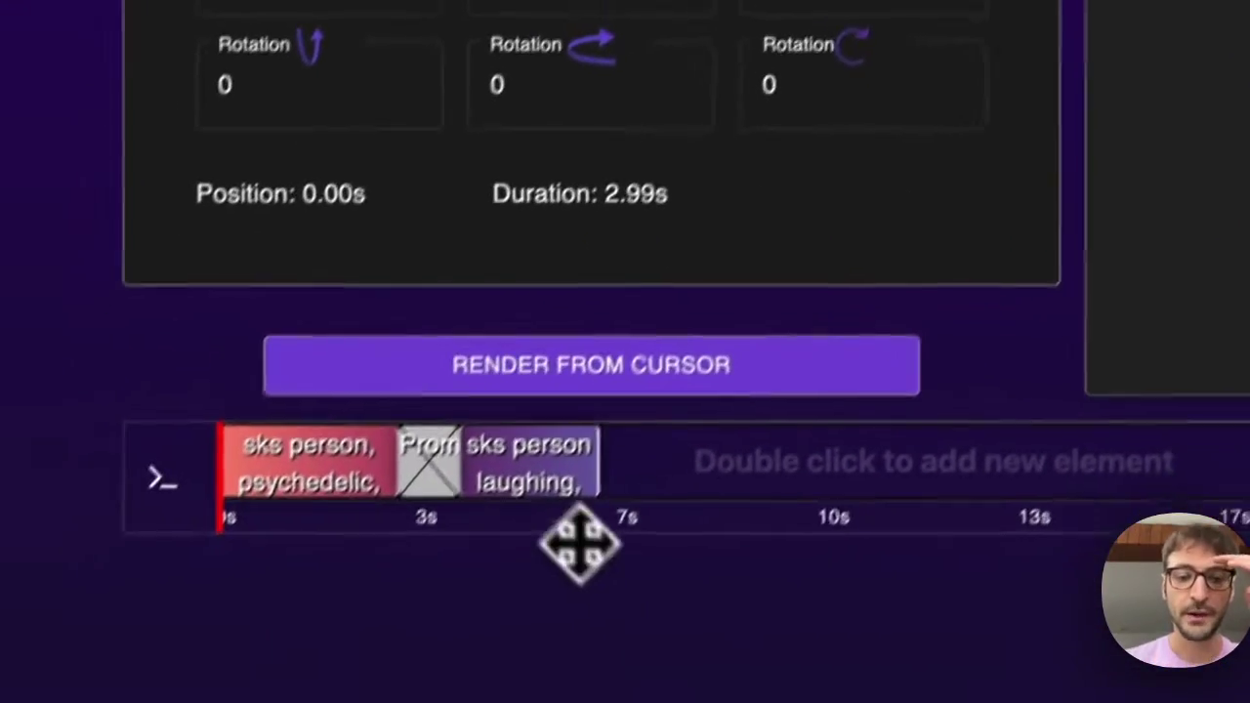
{"action": "left_click", "coordinate": [572, 478]}
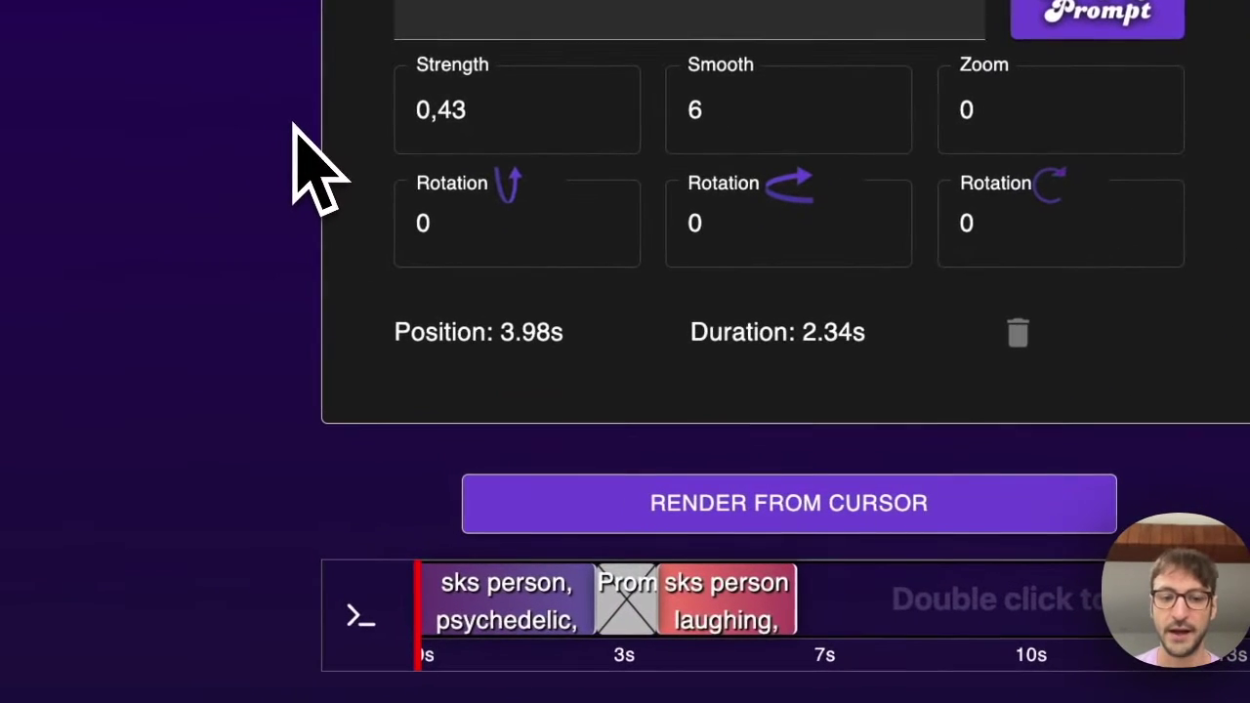
{"action": "left_click", "coordinate": [498, 596]}
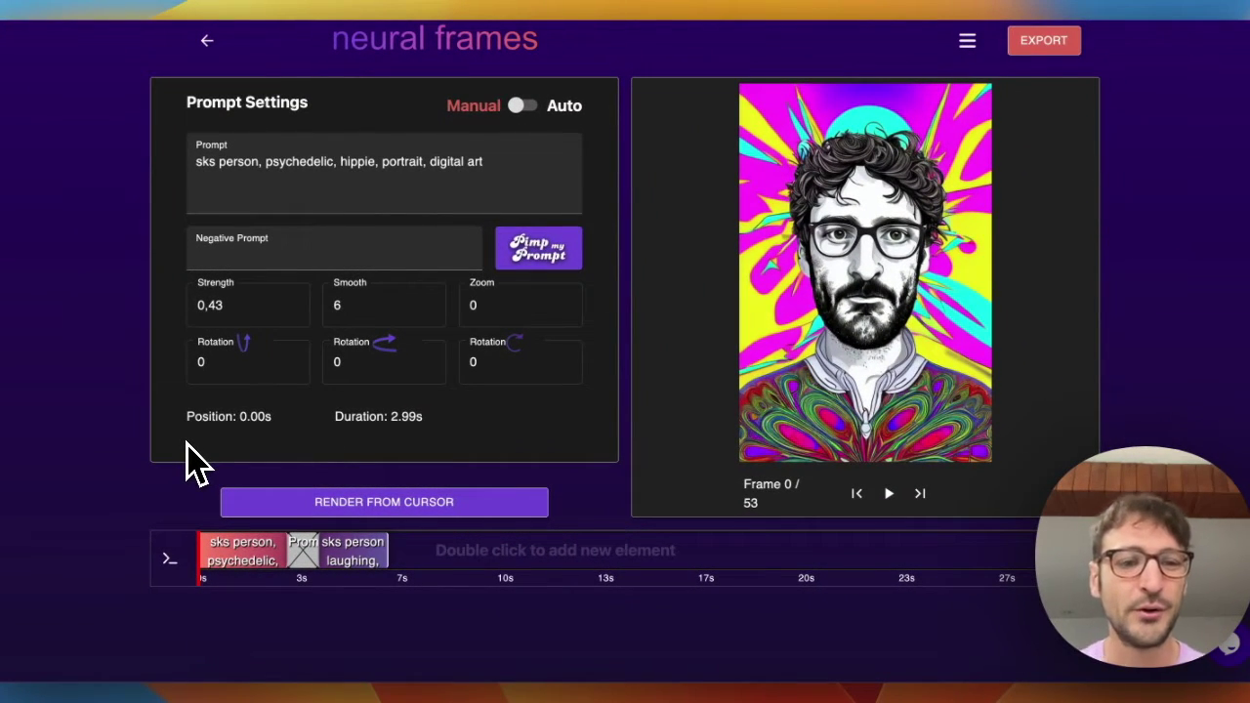
{"action": "mouse_move", "coordinate": [251, 320]}
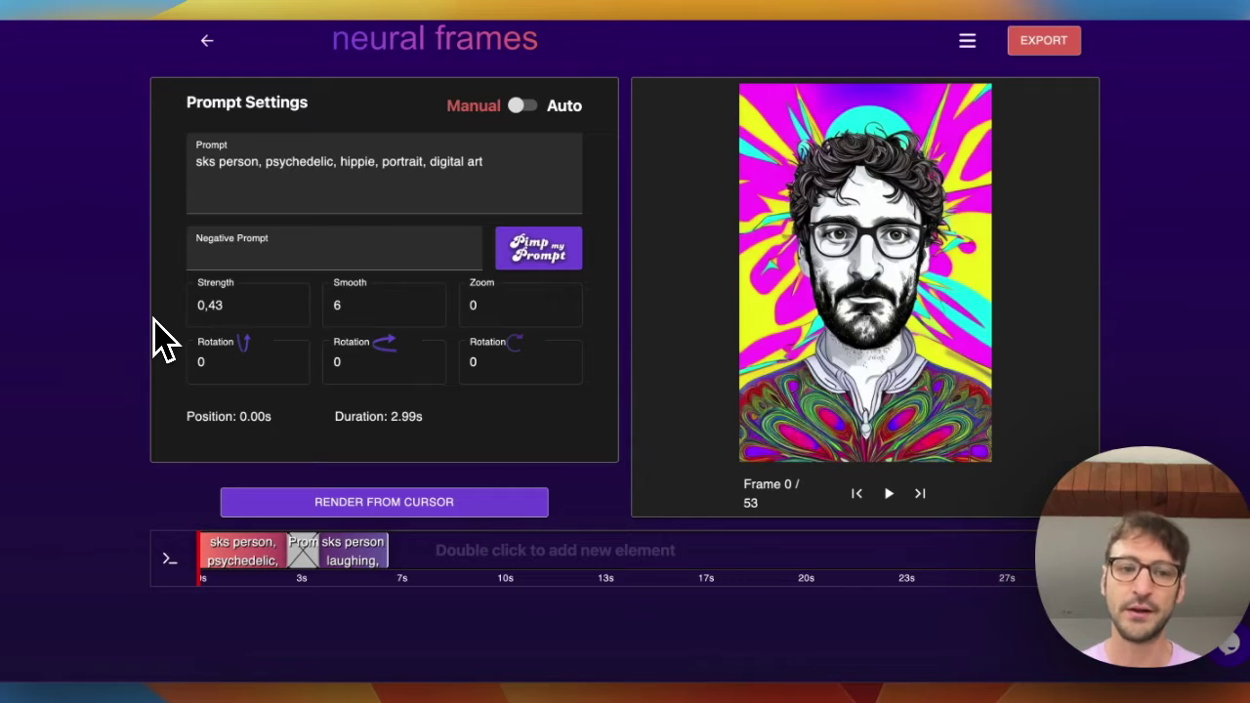
{"action": "mouse_move", "coordinate": [279, 307]}
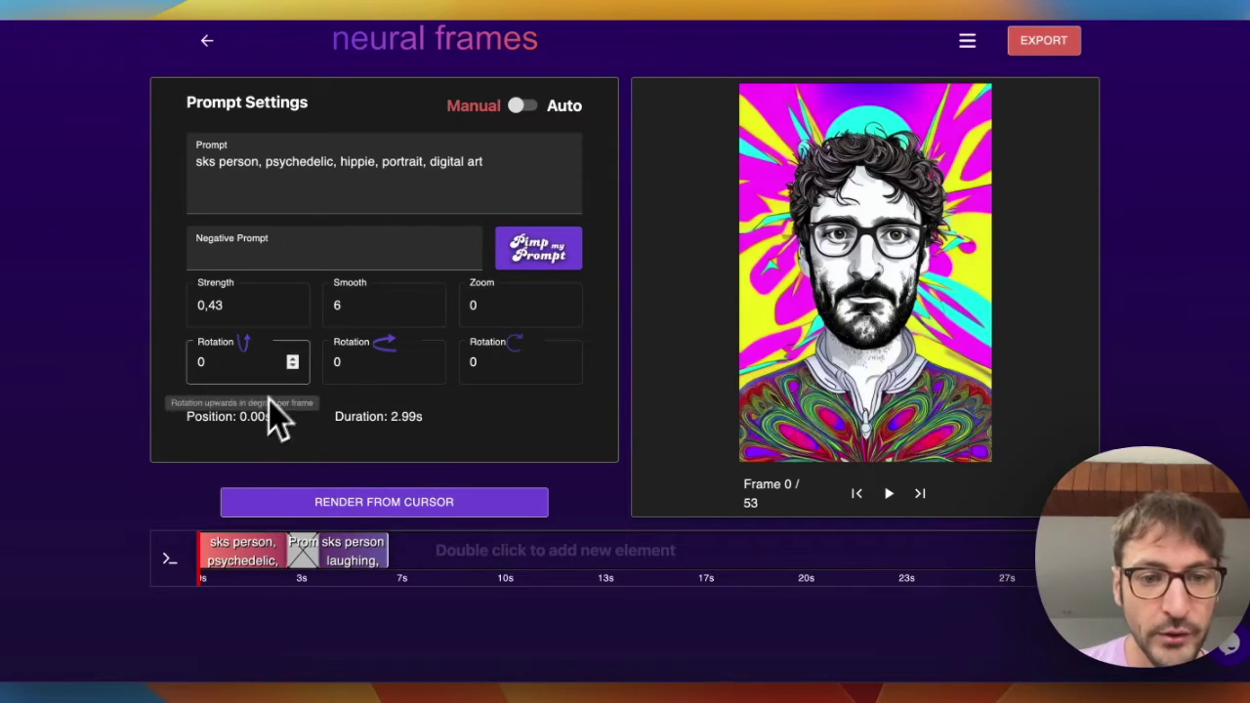
- Set the first clip's Zoom to 1 and the laughing clip's clockwise Rotation to 2, then render
{"action": "left_click", "coordinate": [565, 302]}
{"action": "left_click", "coordinate": [565, 302]}
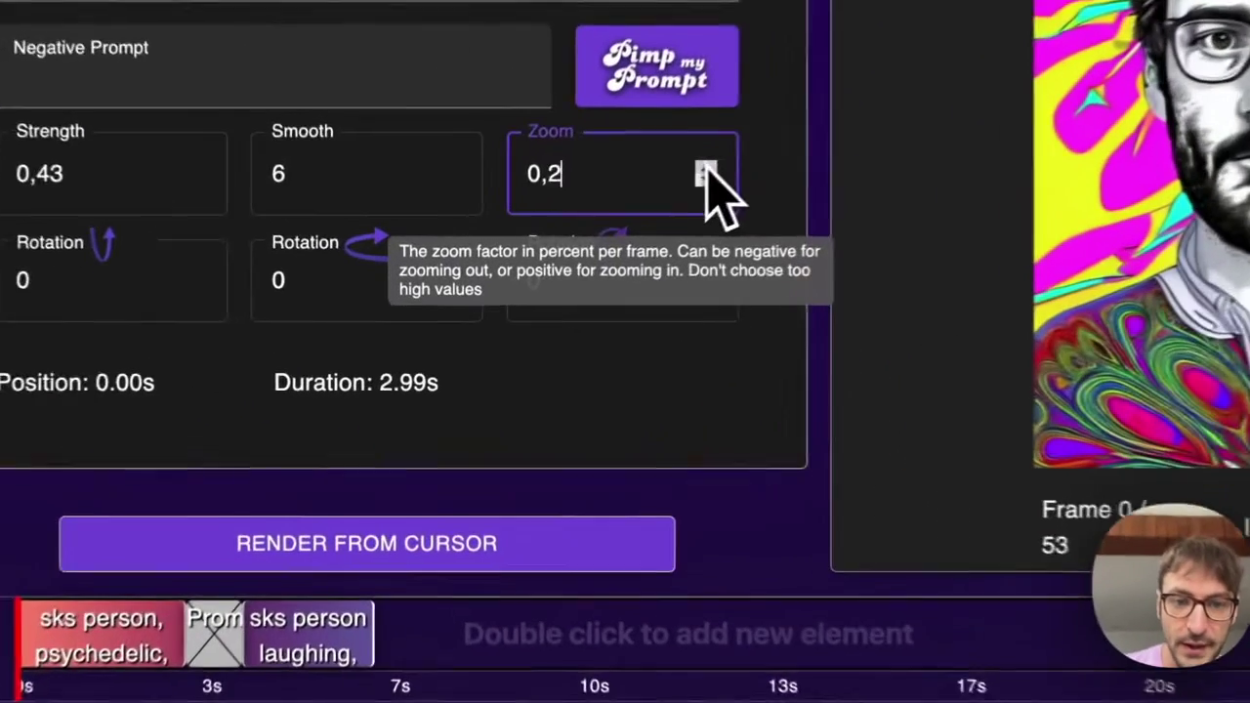
{"action": "scroll", "coordinate": [708, 175], "scroll_direction": "up", "scroll_amount": 8}
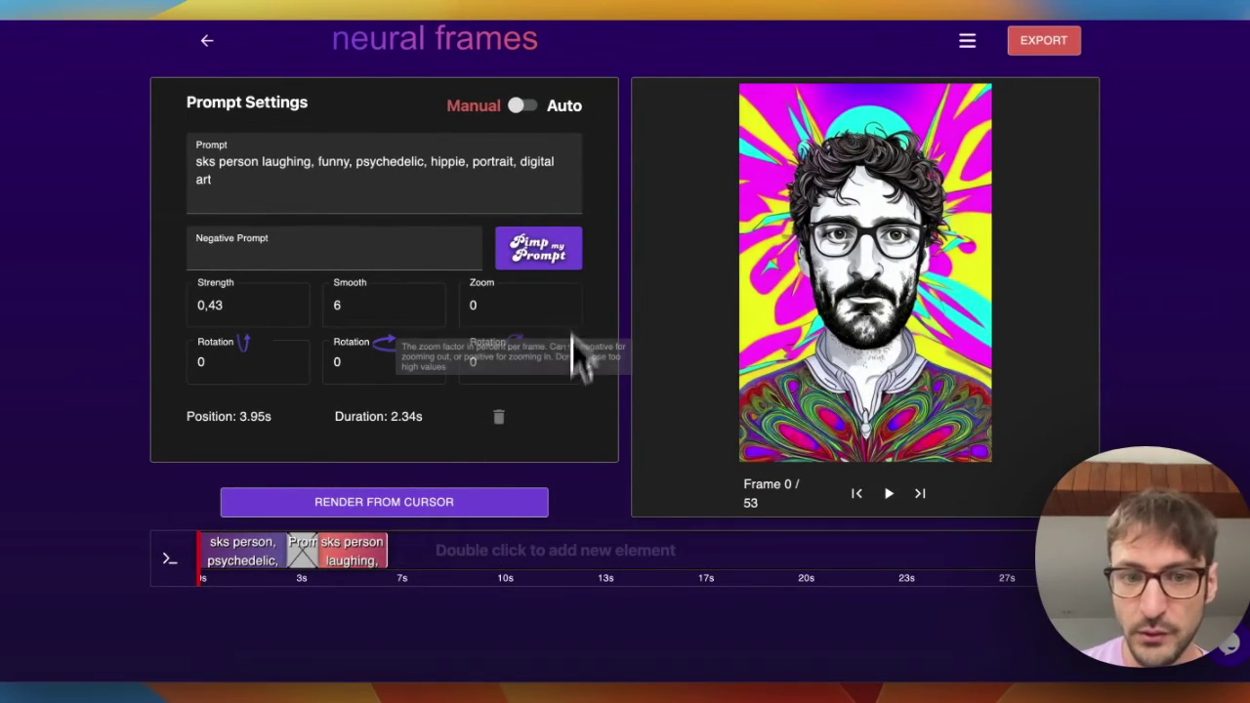
{"action": "left_click", "coordinate": [565, 360]}
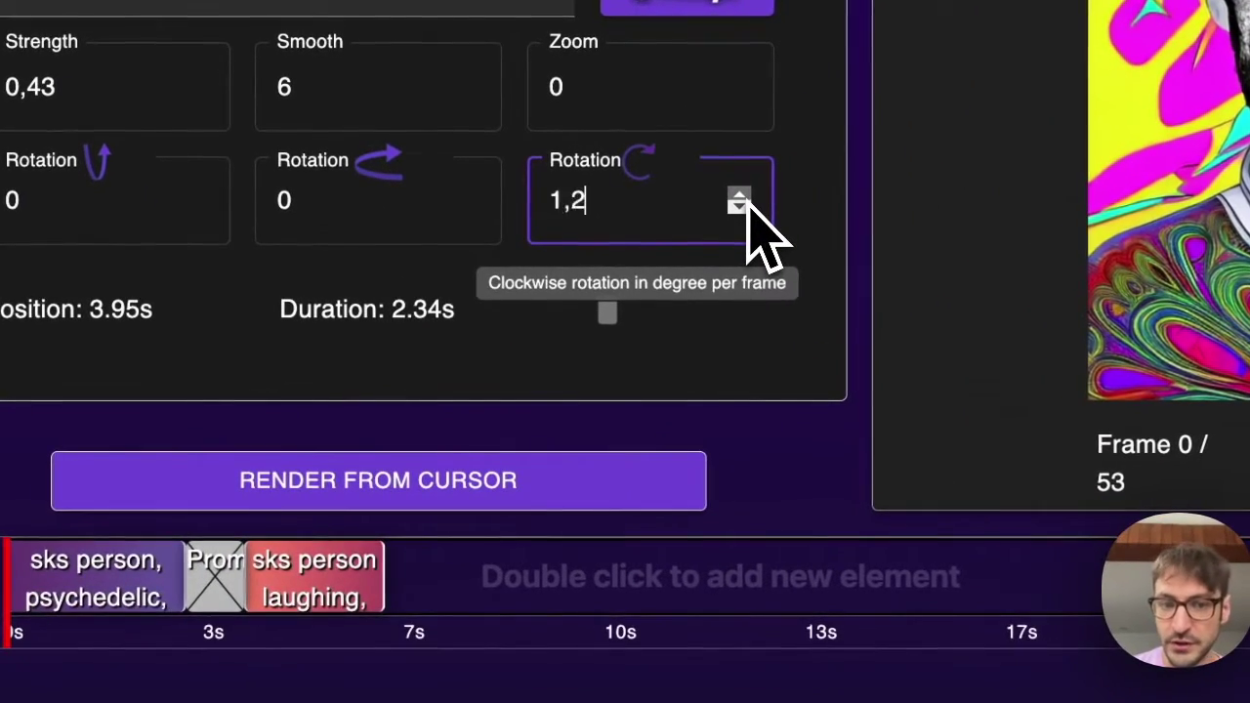
{"action": "scroll", "coordinate": [750, 207], "scroll_direction": "up", "scroll_amount": 8}
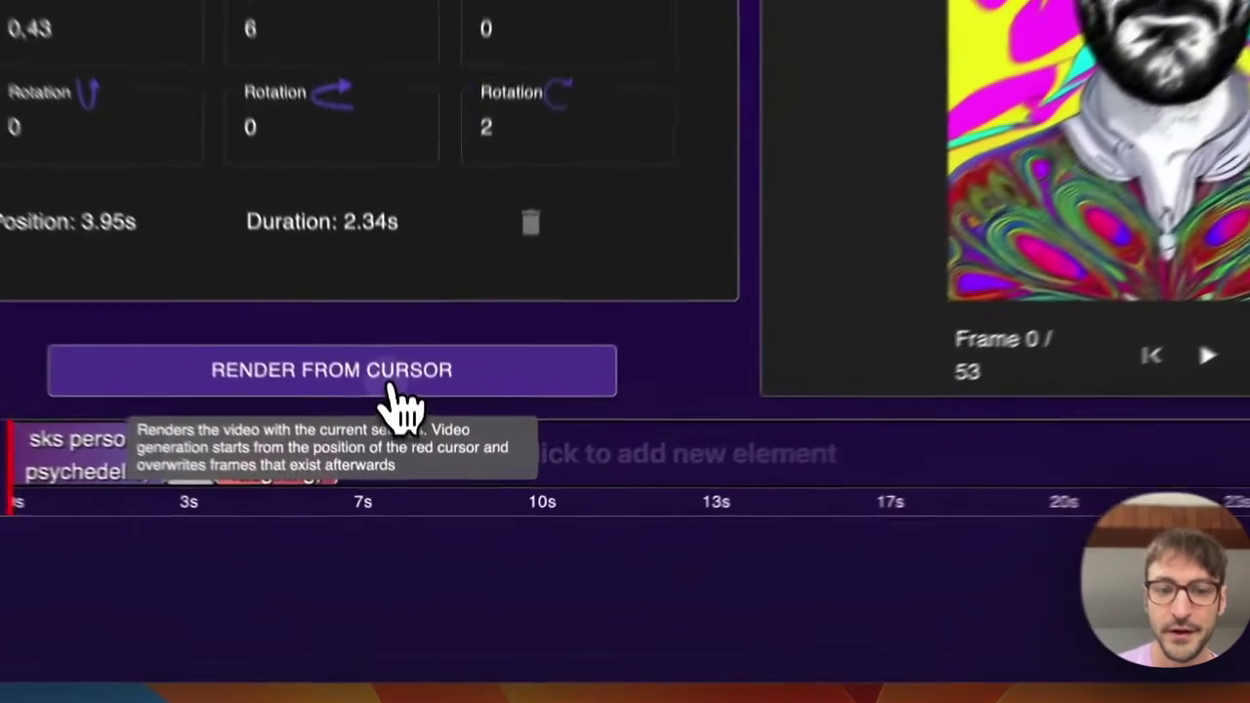
{"action": "left_click", "coordinate": [425, 514]}
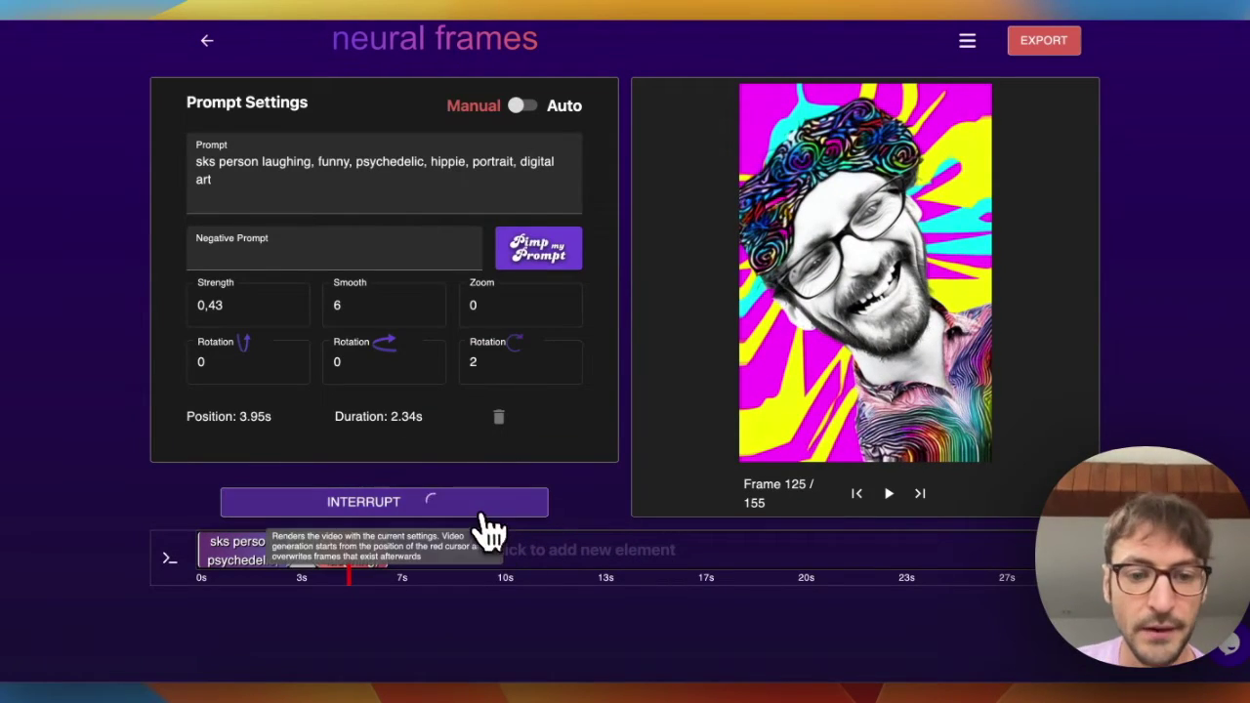
- Stop the render at frame 125 and scrub back to about 2.3 s to review frames
{"action": "left_click", "coordinate": [479, 506]}
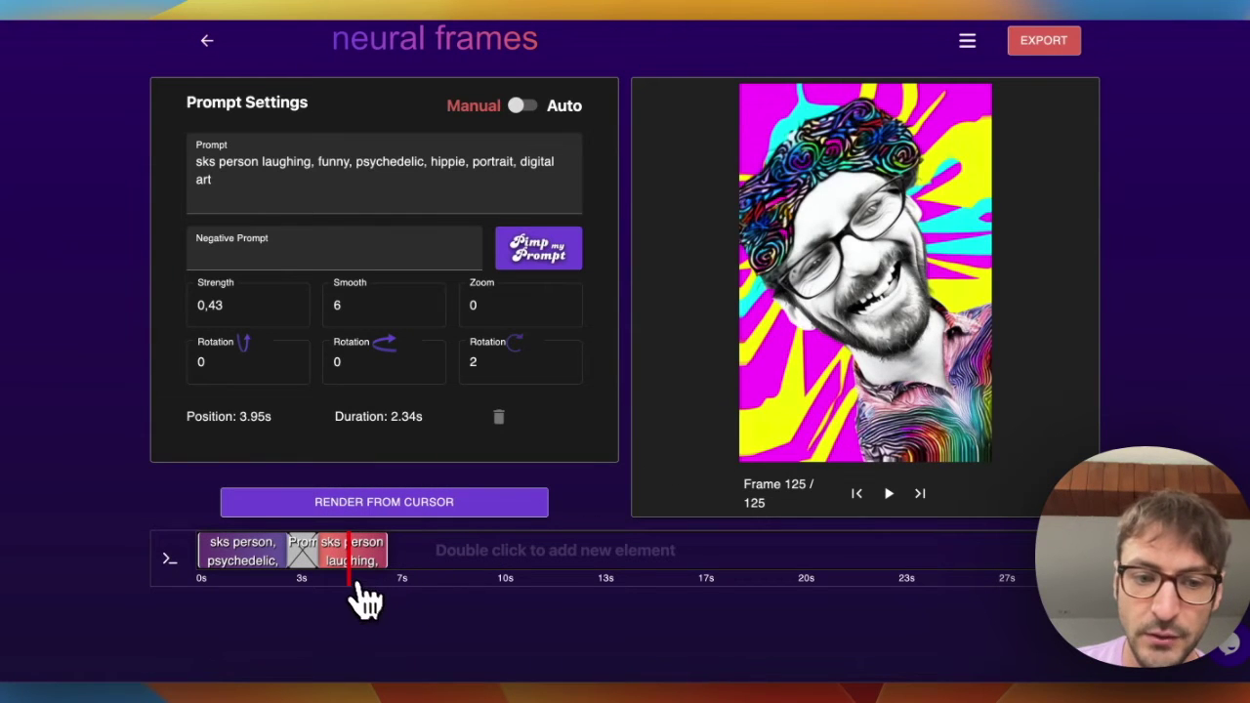
{"action": "left_click_drag", "start_coordinate": [354, 590], "coordinate": [213, 596]}
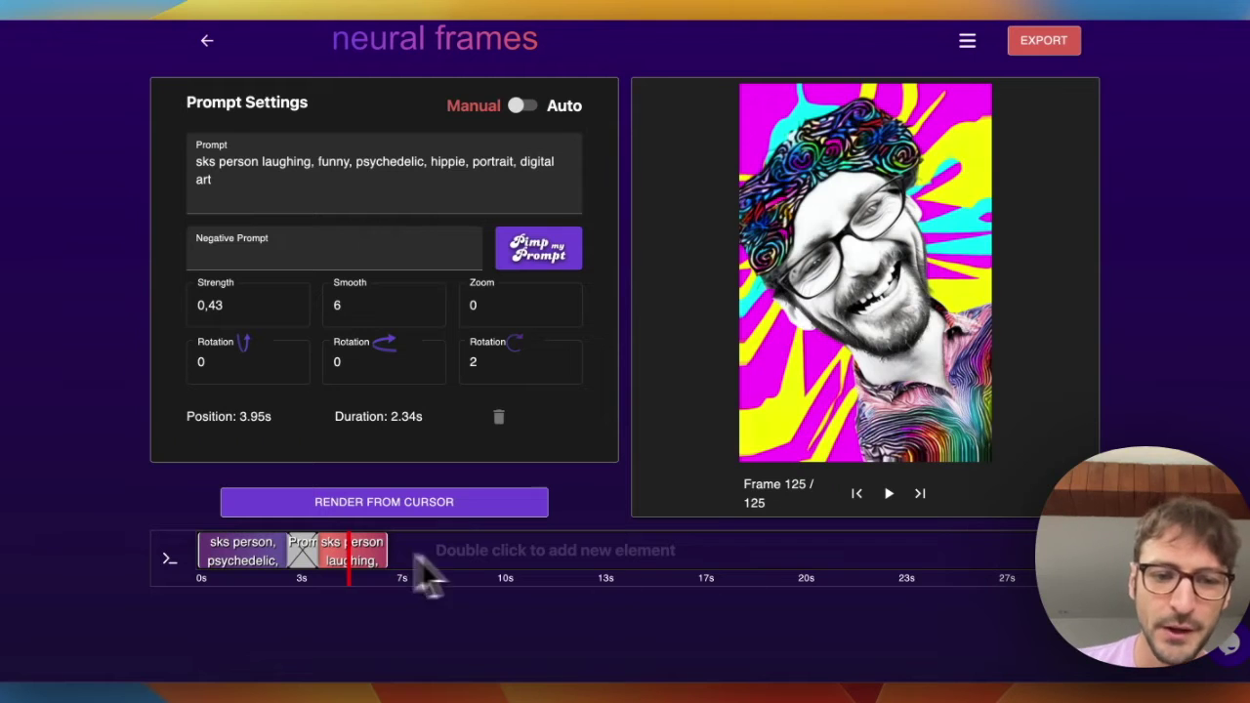
{"action": "left_click_drag", "start_coordinate": [363, 597], "coordinate": [284, 591]}
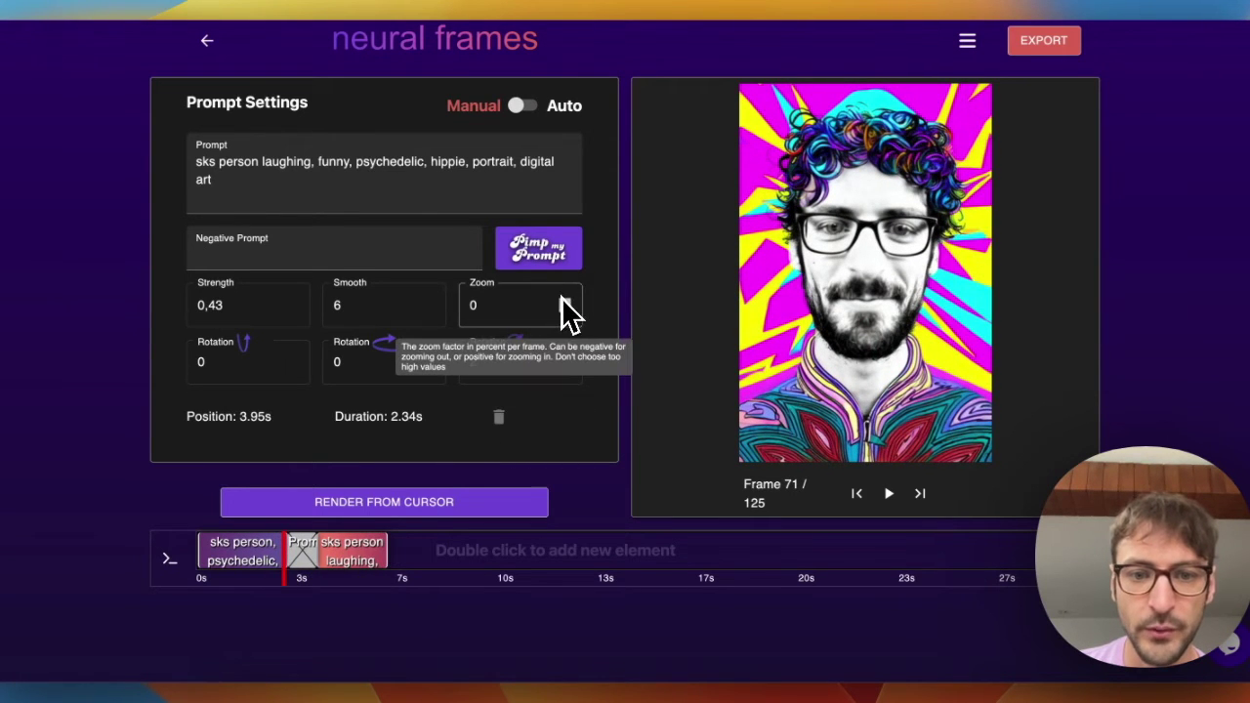
- Set the laughing clip's clockwise rotation to 0 and Strength to 0,52, then move the playhead to about 5 s
{"action": "double_click", "coordinate": [565, 357]}
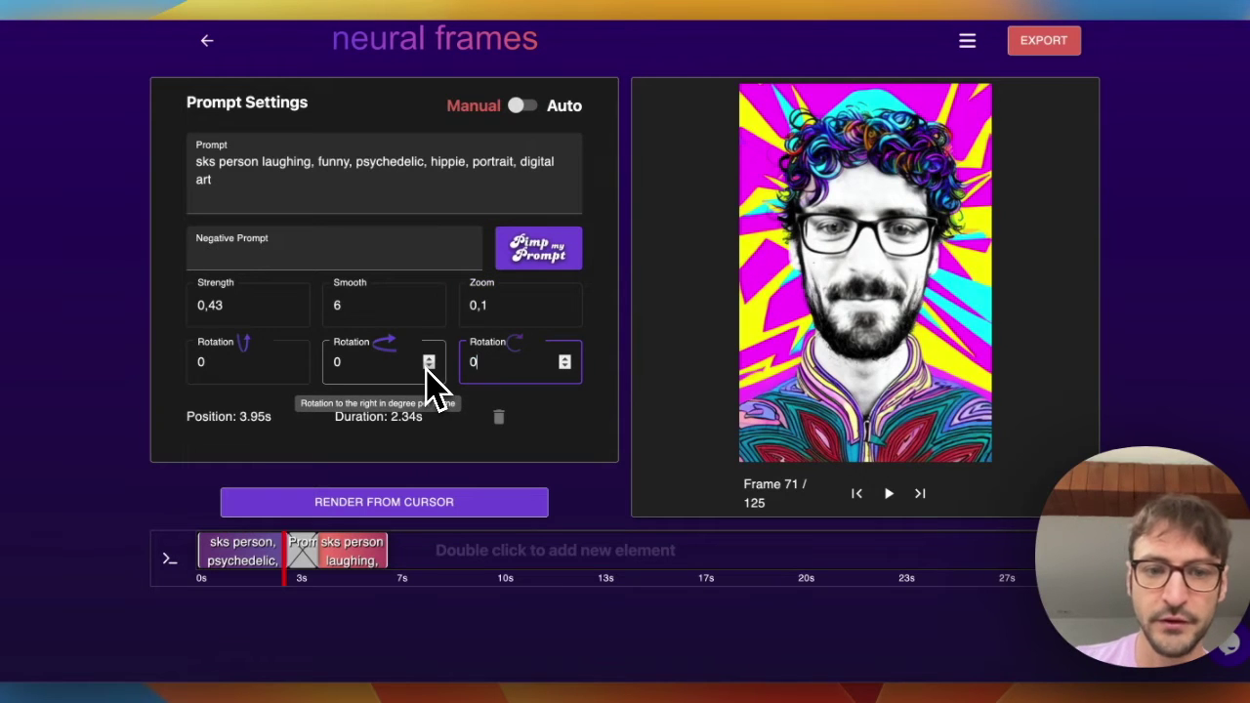
{"action": "left_click", "coordinate": [520, 305]}
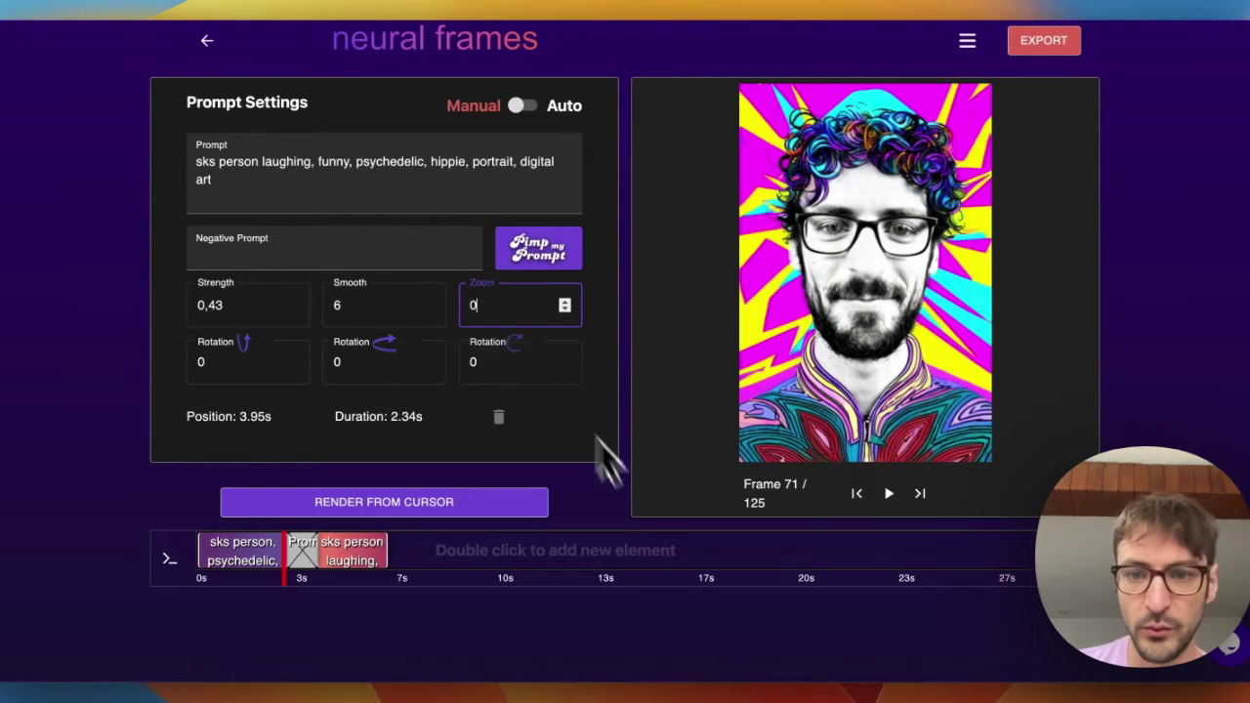
{"action": "left_click", "coordinate": [279, 307]}
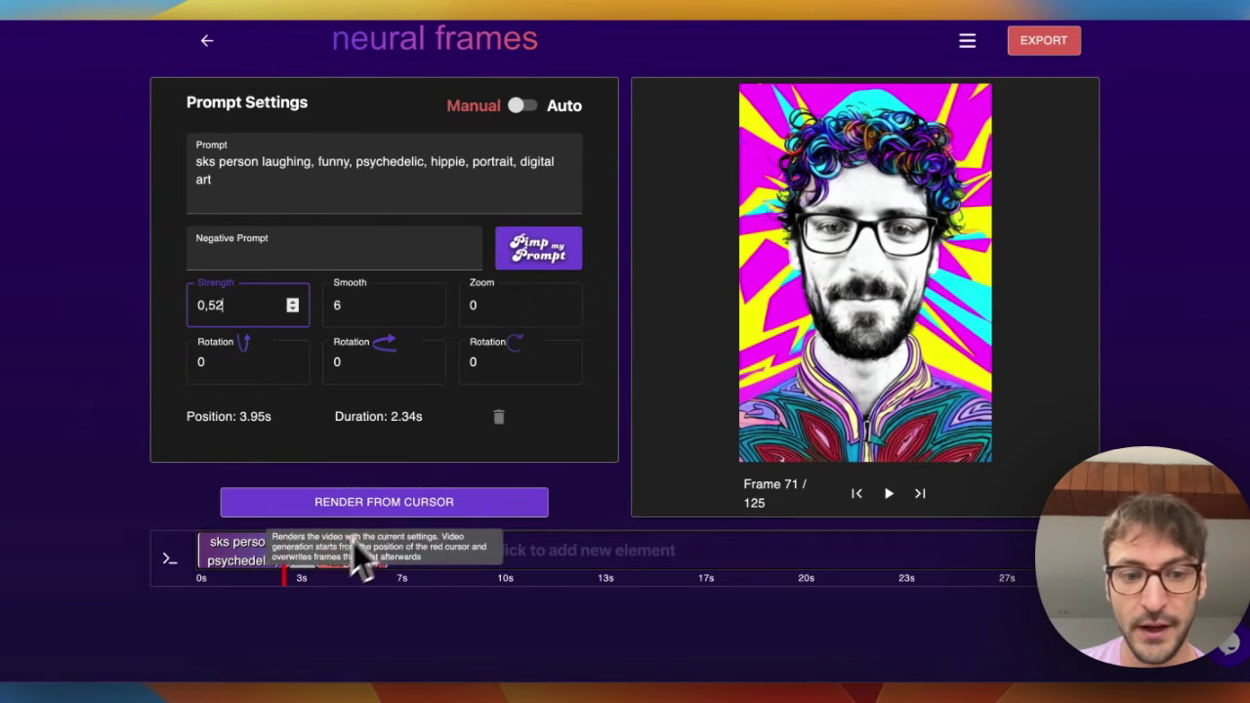
{"action": "left_click_drag", "start_coordinate": [285, 586], "coordinate": [344, 606]}
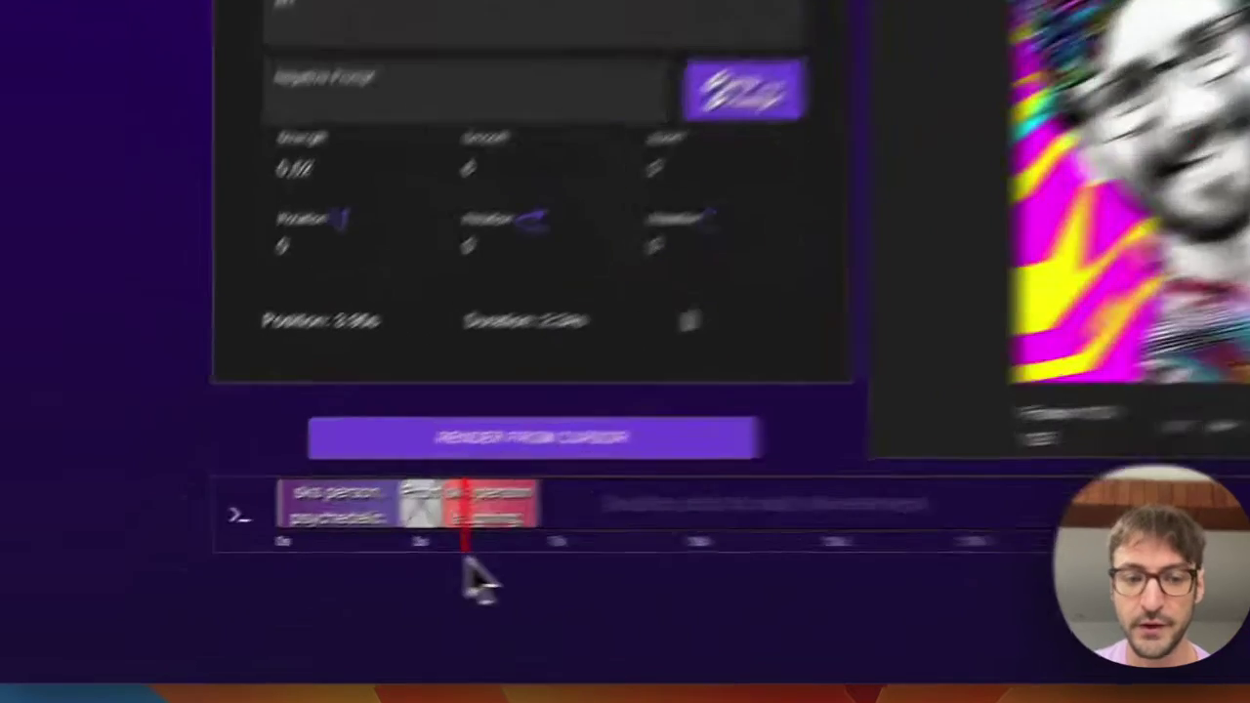
- Scrub through the rendered frames and select the first psychedelic clip
{"action": "left_click_drag", "start_coordinate": [467, 564], "coordinate": [436, 559]}
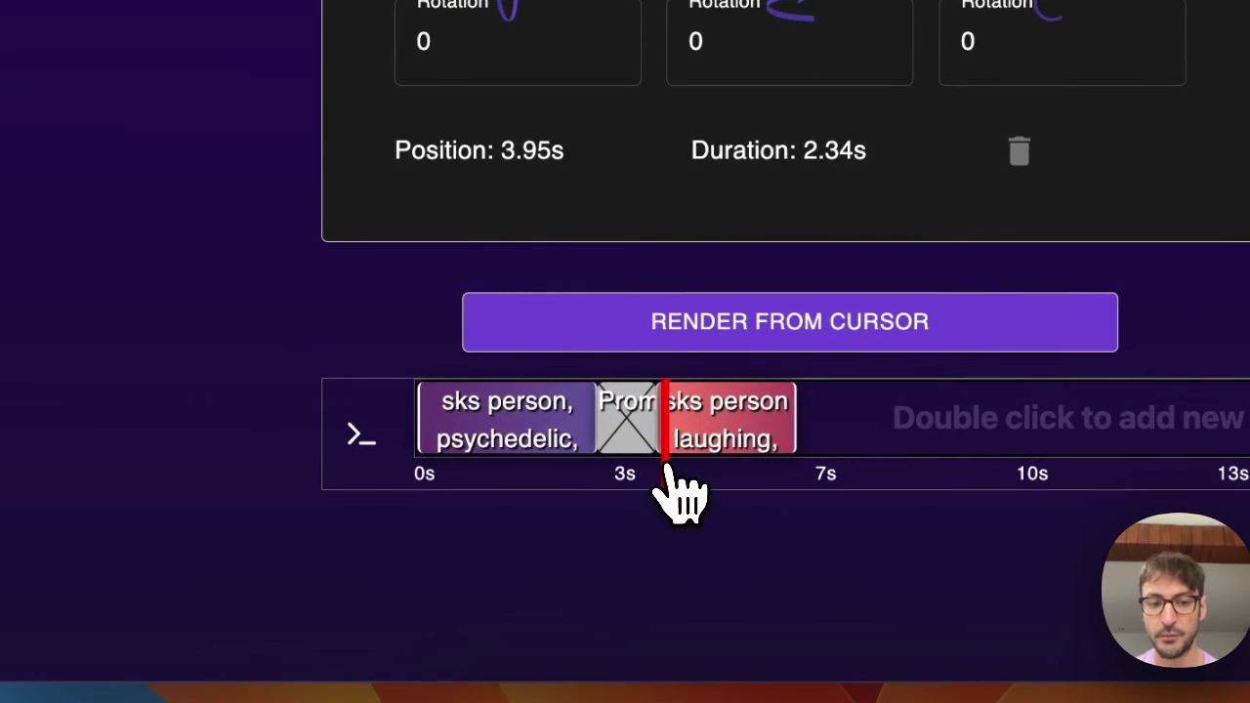
{"action": "left_click_drag", "start_coordinate": [677, 479], "coordinate": [672, 387]}
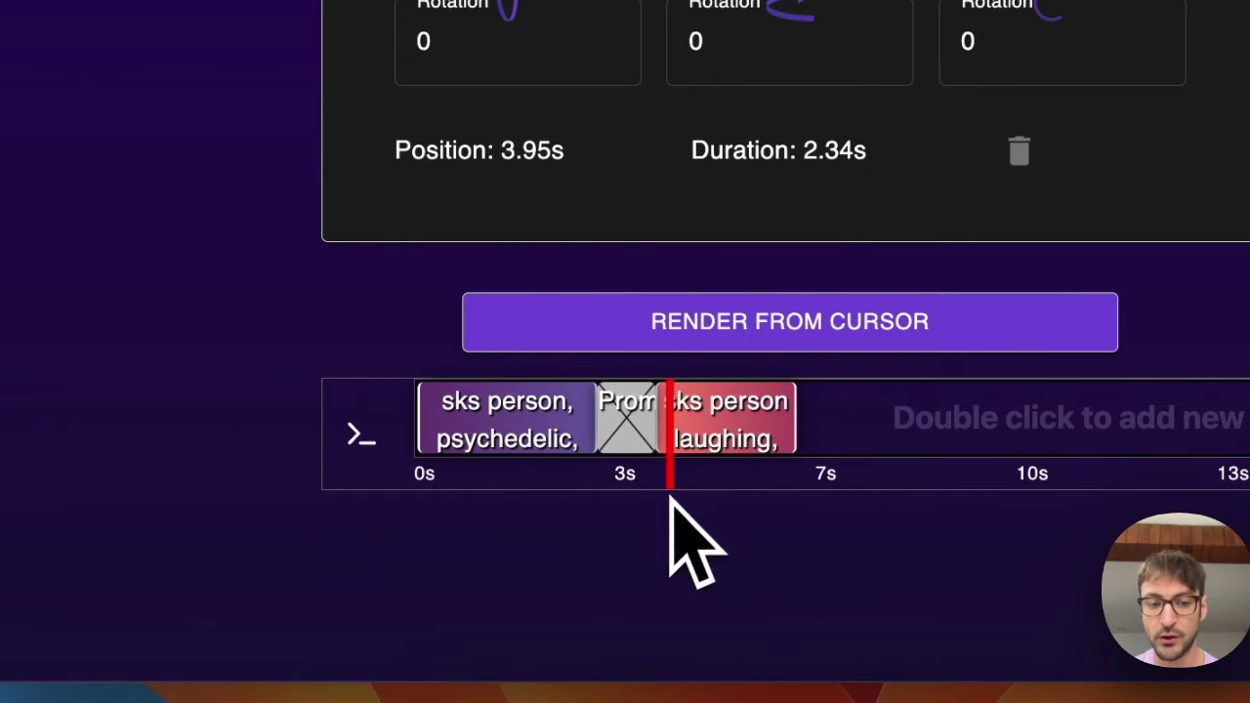
{"action": "mouse_move", "coordinate": [672, 493]}
{"action": "left_mouse_down"}
{"action": "mouse_move", "coordinate": [731, 480]}
{"action": "mouse_move", "coordinate": [674, 497]}
{"action": "left_mouse_up"}
{"action": "left_click", "coordinate": [567, 413]}
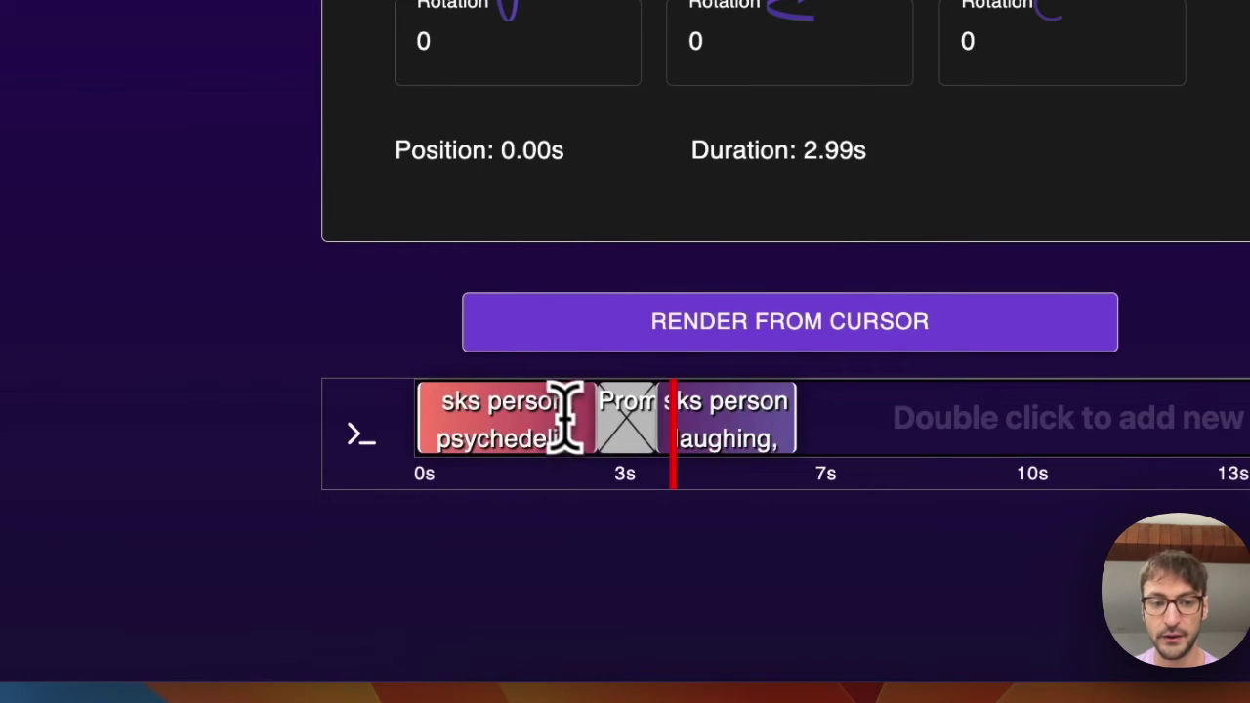
{"action": "left_click_drag", "start_coordinate": [594, 413], "coordinate": [583, 444]}
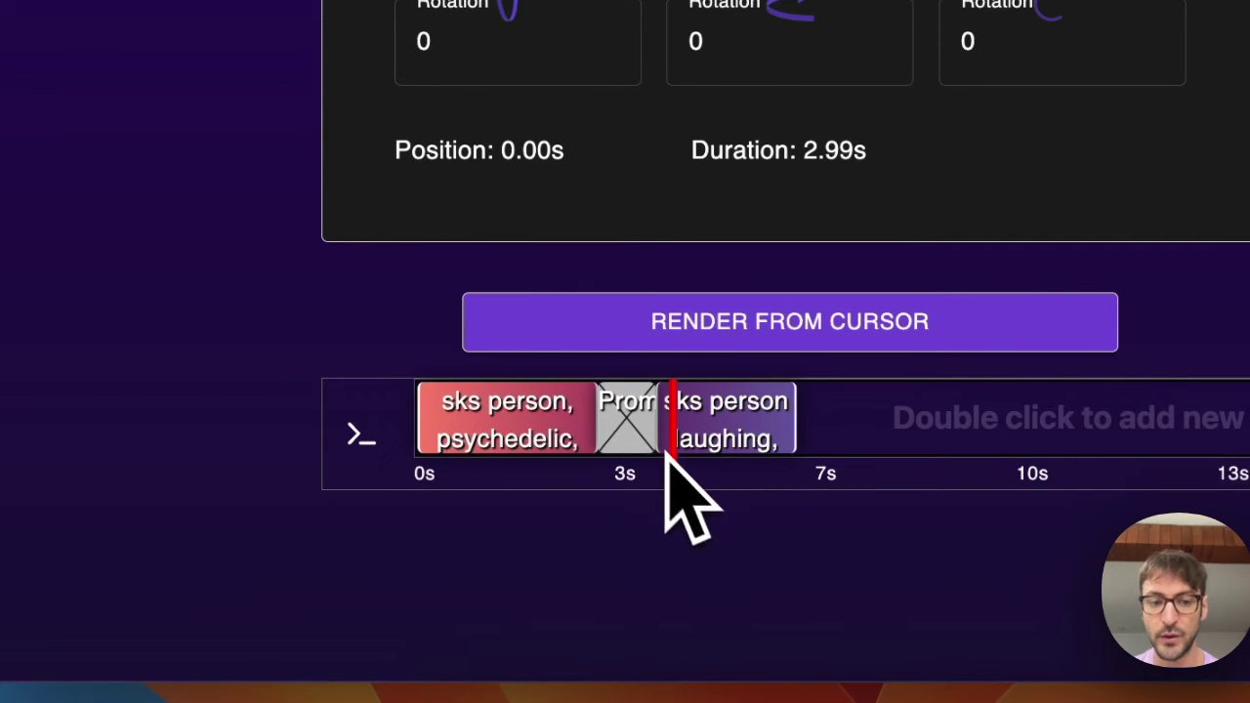
- Place the playhead at about 2.6 s, just before the prompt fade
{"action": "left_click_drag", "start_coordinate": [684, 500], "coordinate": [500, 477]}
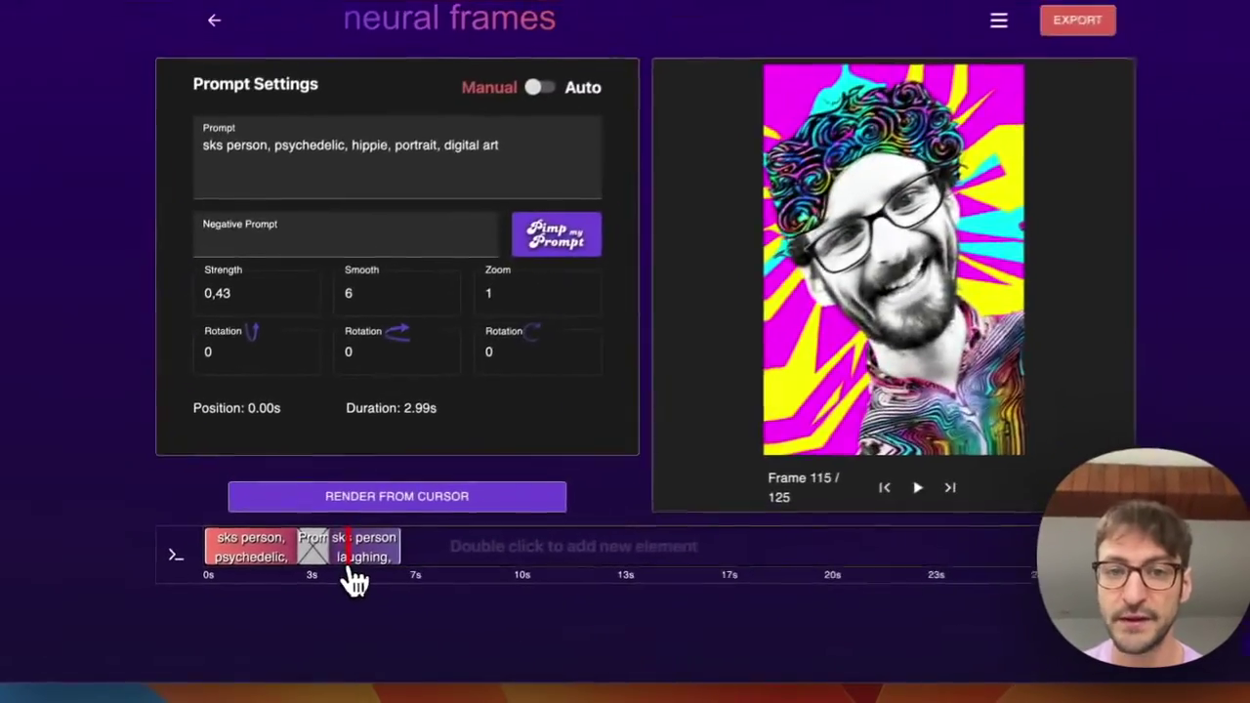
{"action": "left_click_drag", "start_coordinate": [717, 498], "coordinate": [605, 490]}
{"action": "left_click_drag", "start_coordinate": [287, 576], "coordinate": [278, 574]}
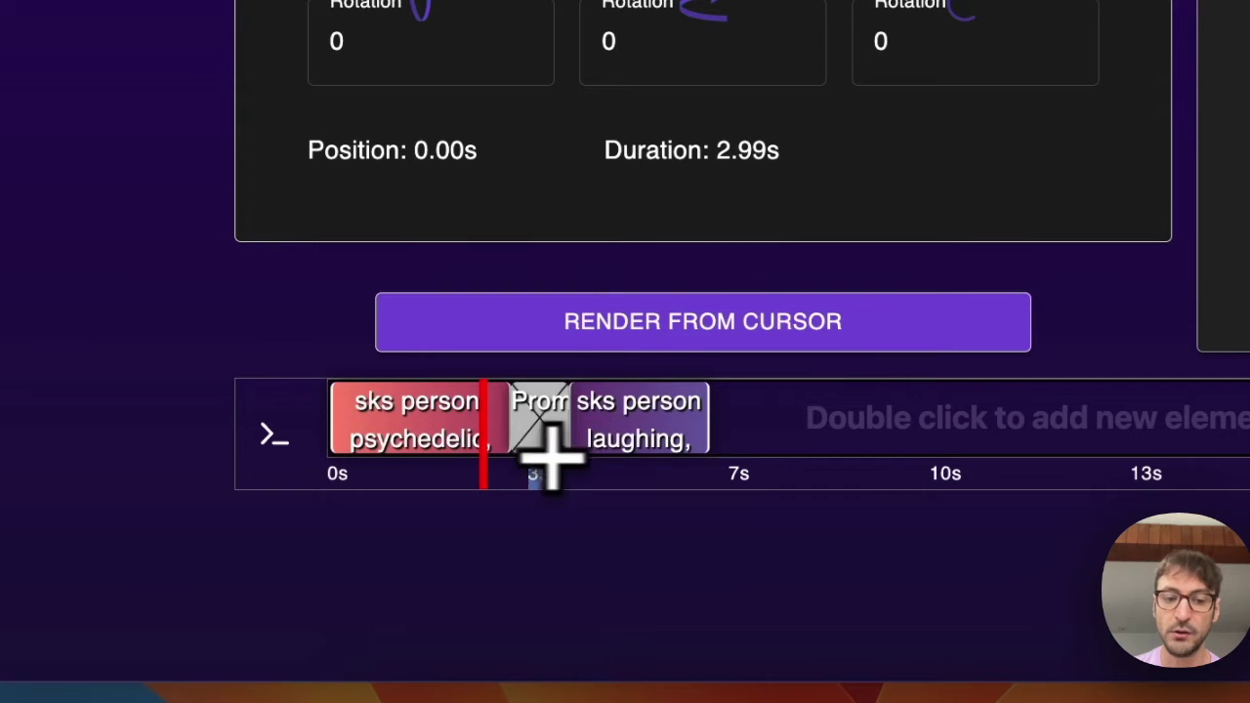
{"action": "left_click", "coordinate": [471, 483]}
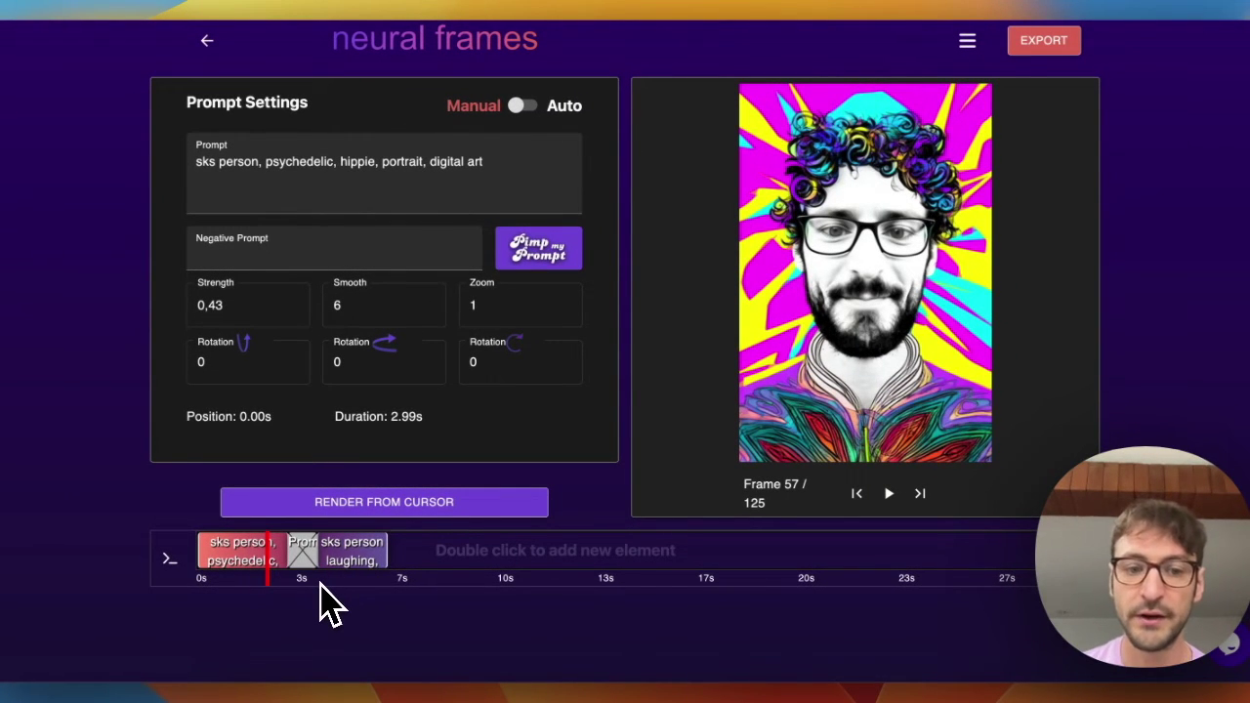
- Re-render from just before the fade, stop after the laughing clip, and play back from about 2.2 s
{"action": "mouse_move", "coordinate": [276, 598]}
{"action": "left_mouse_down"}
{"action": "mouse_move", "coordinate": [335, 584]}
{"action": "mouse_move", "coordinate": [308, 577]}
{"action": "mouse_move", "coordinate": [271, 594]}
{"action": "mouse_move", "coordinate": [287, 573]}
{"action": "mouse_move", "coordinate": [281, 591]}
{"action": "left_mouse_up"}
{"action": "left_click", "coordinate": [322, 504]}
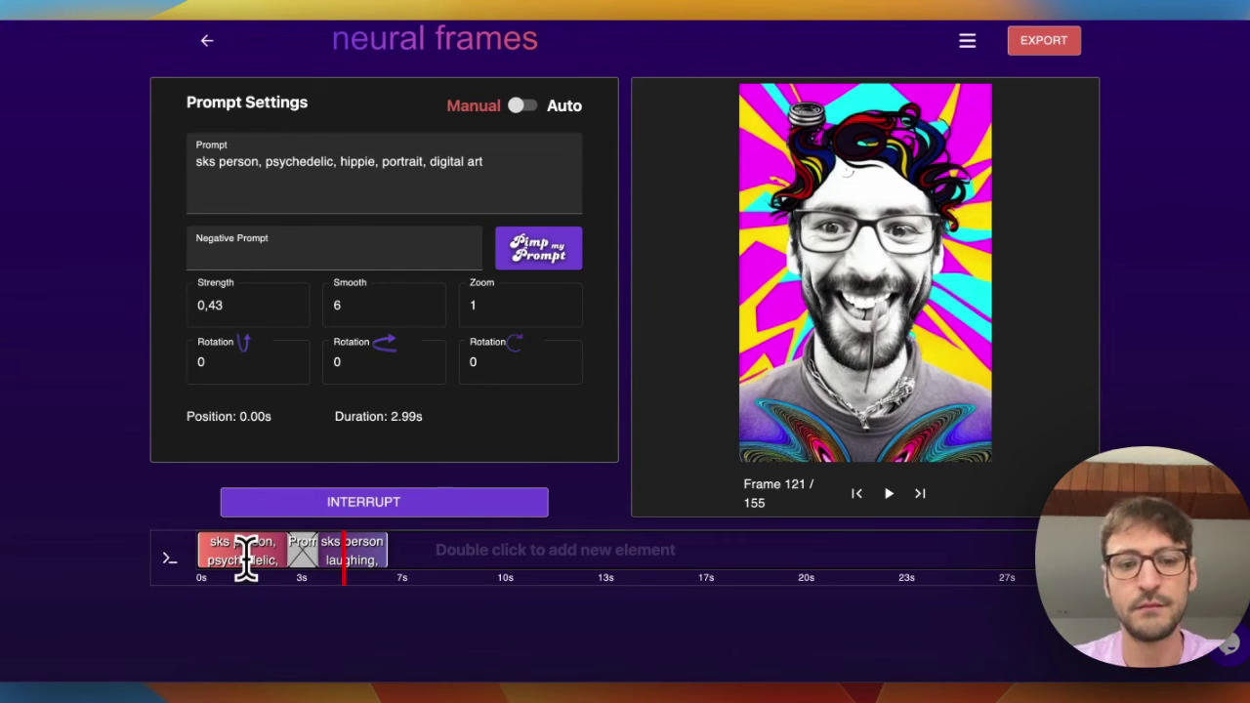
{"action": "left_click", "coordinate": [380, 506]}
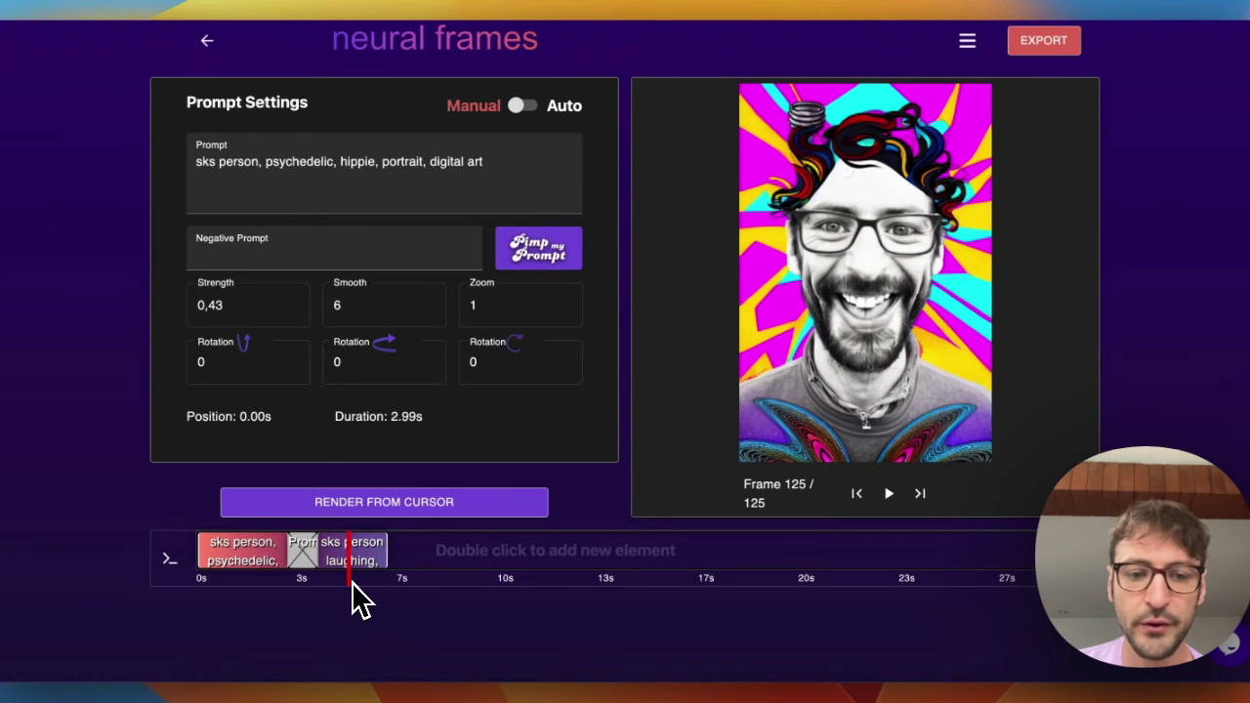
{"action": "left_click_drag", "start_coordinate": [354, 584], "coordinate": [269, 583]}
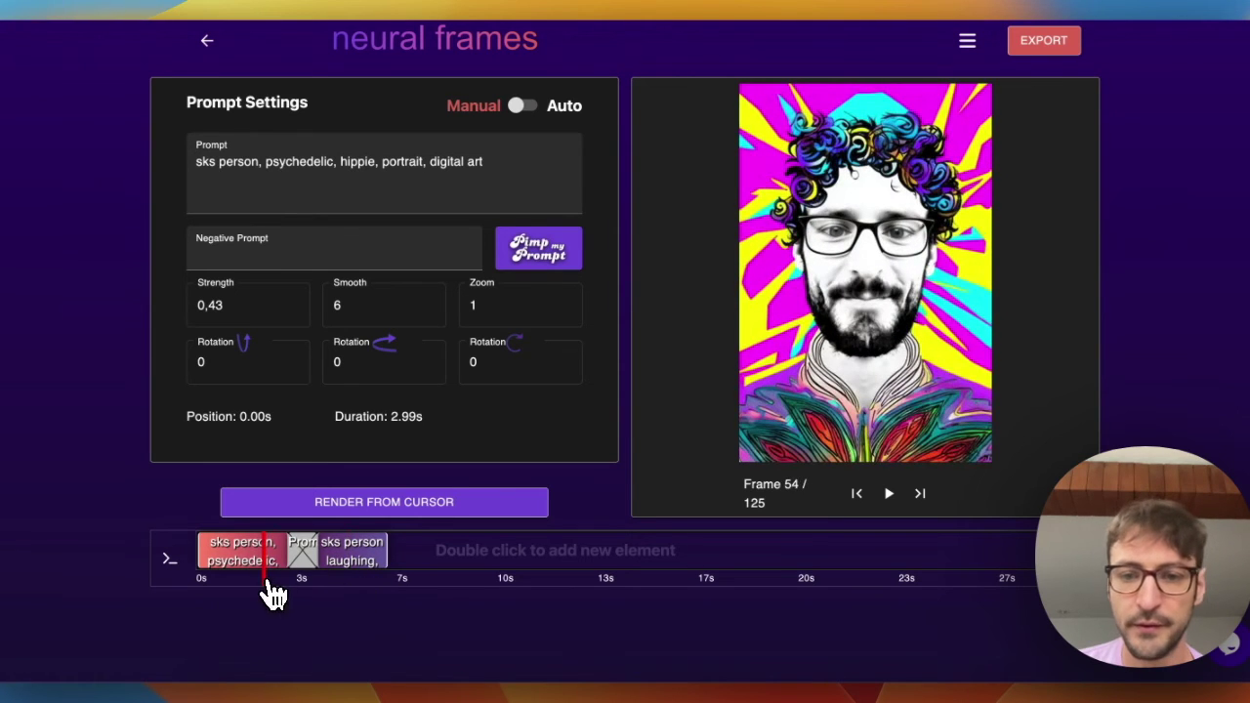
{"action": "left_click", "coordinate": [889, 495]}
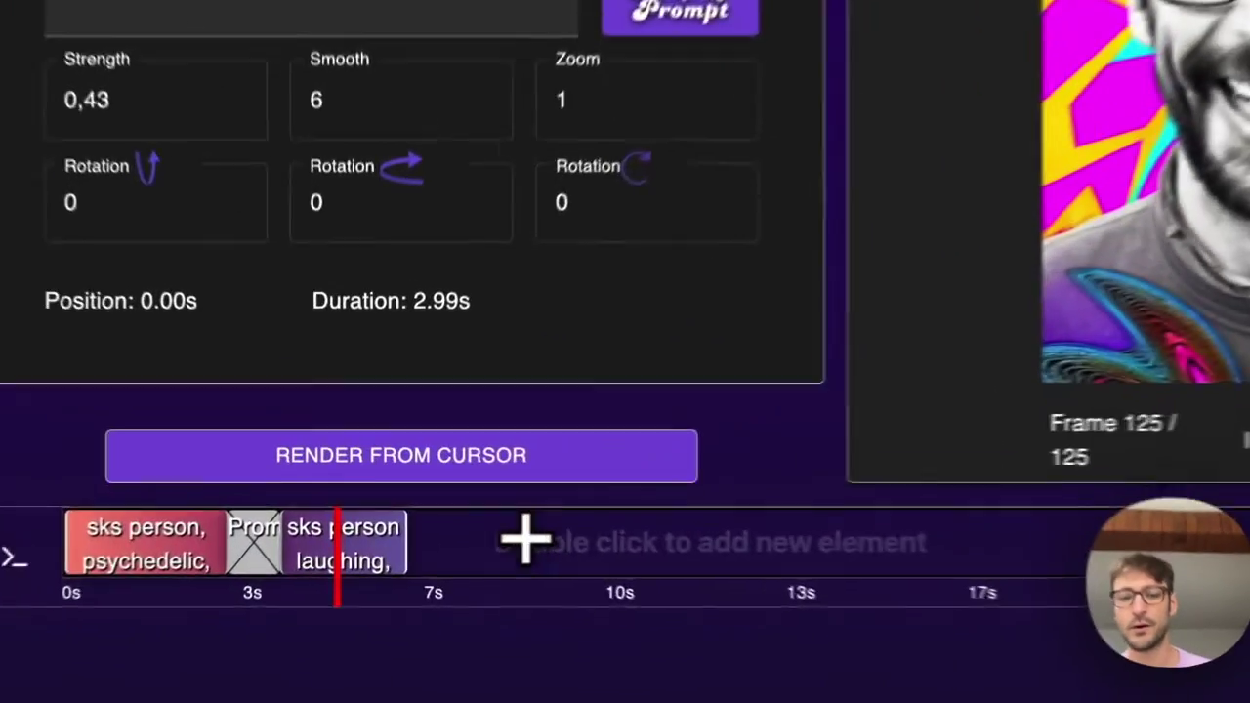
- Place a new laughing prompt after a fade near 8.9 s and extend the video to 45 seconds
{"action": "double_click", "coordinate": [448, 547]}
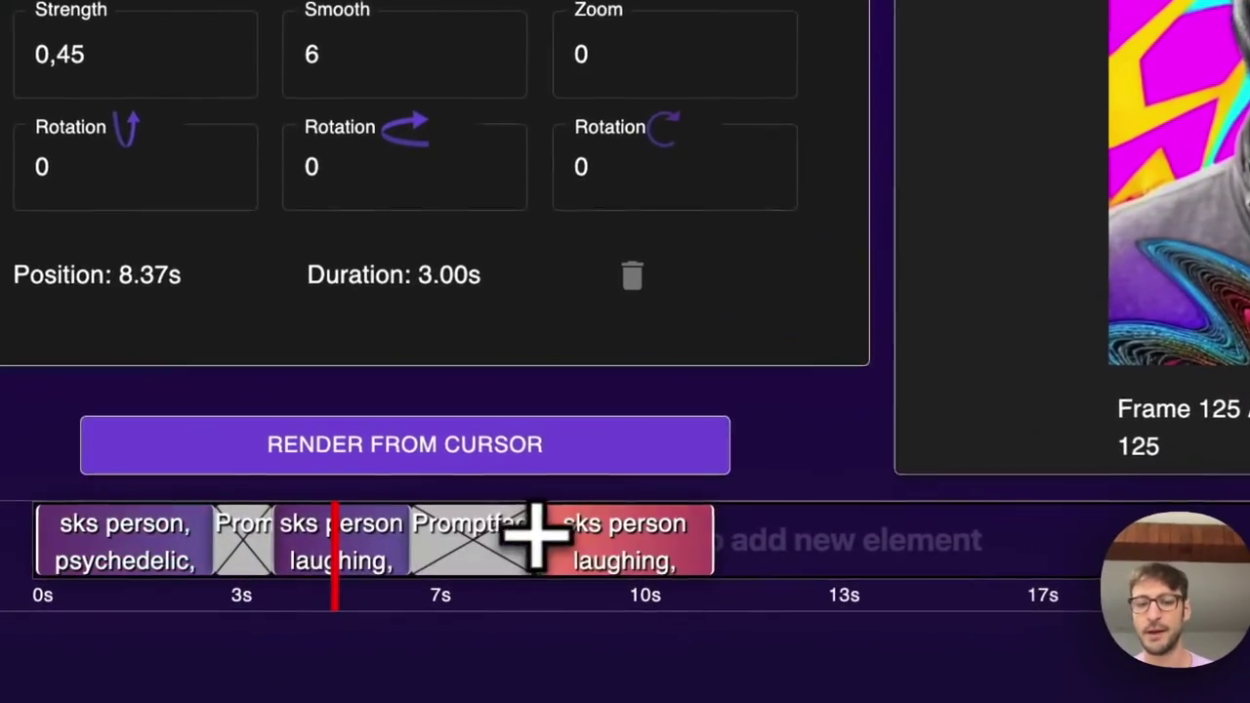
{"action": "left_click_drag", "start_coordinate": [448, 547], "coordinate": [489, 559]}
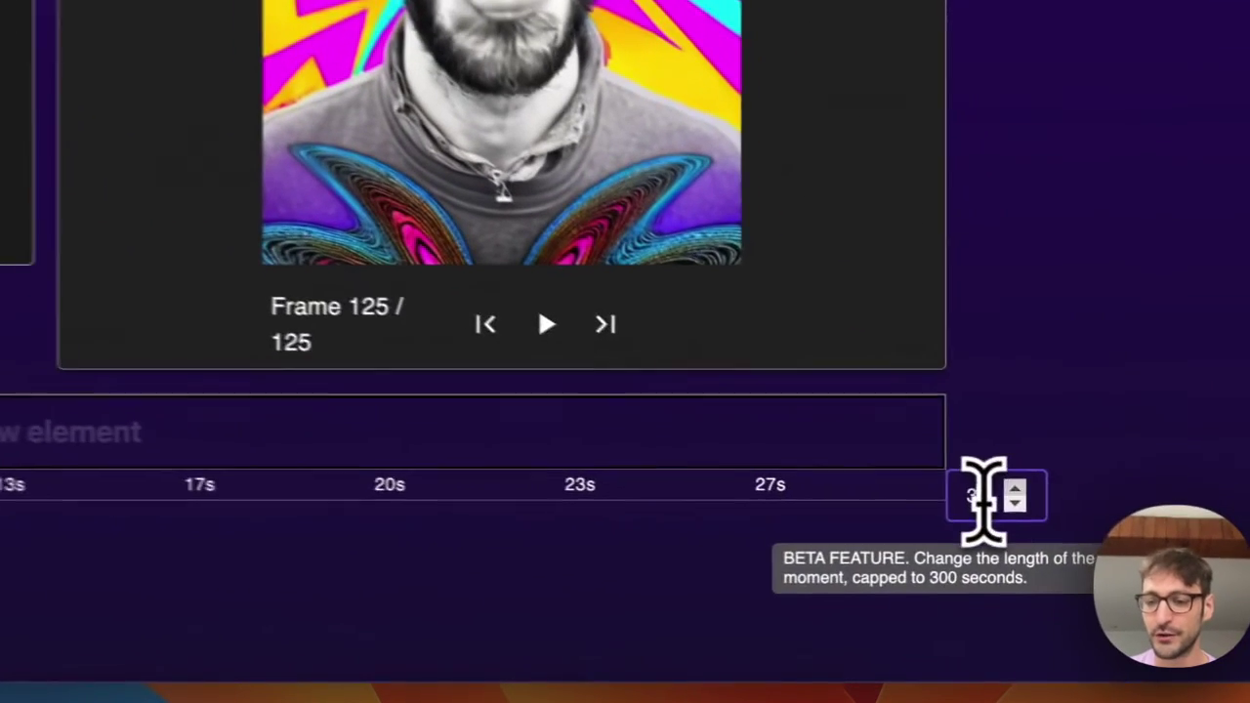
{"action": "left_click", "coordinate": [1138, 581]}
{"action": "left_click", "coordinate": [1138, 581]}
{"action": "left_click_drag", "start_coordinate": [1008, 489], "coordinate": [1008, 489]}
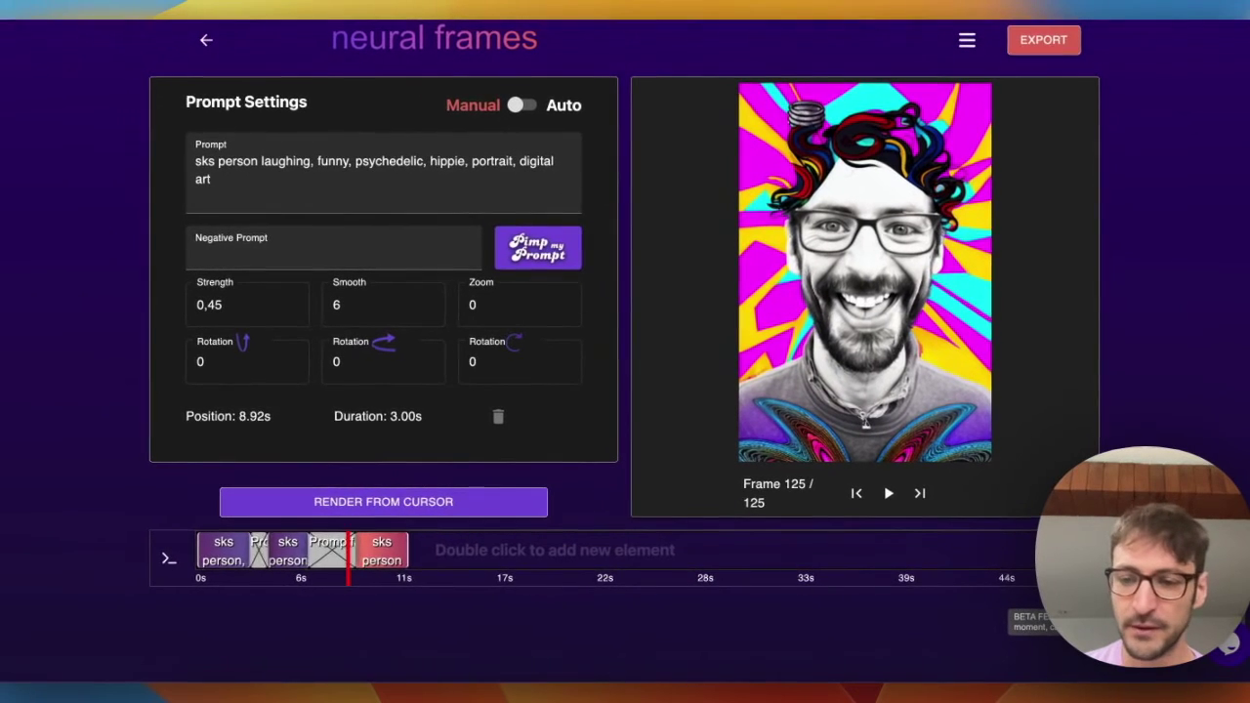